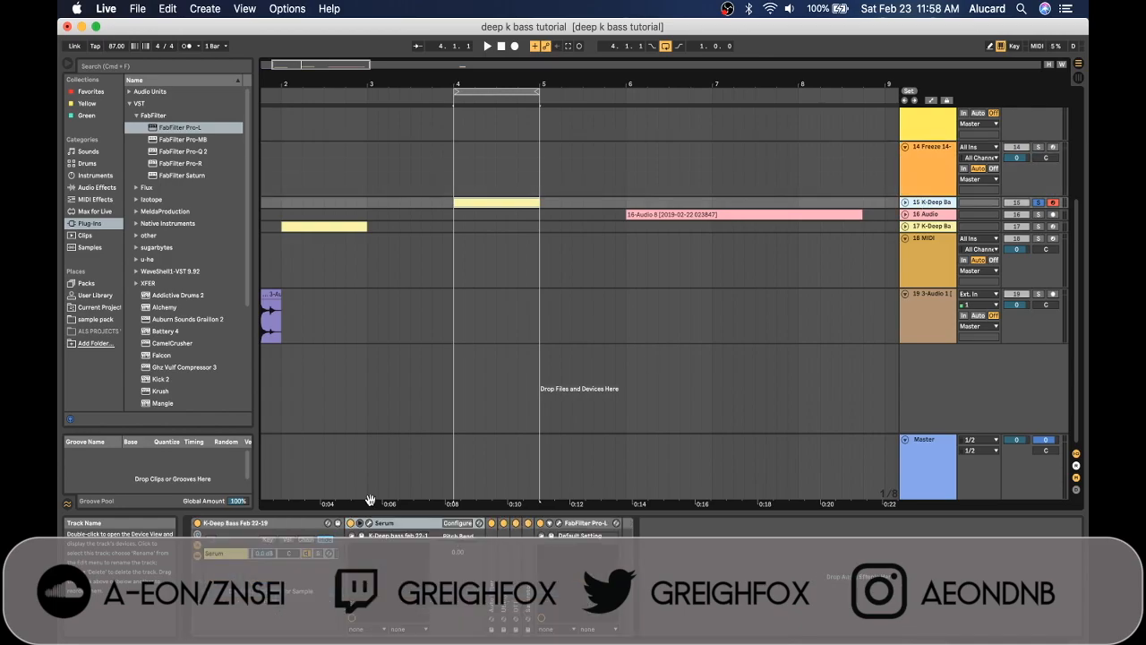
Open the Serum instrument on the K-Deep Bass track and look over its effects and oscillator pages.
click(368, 523)
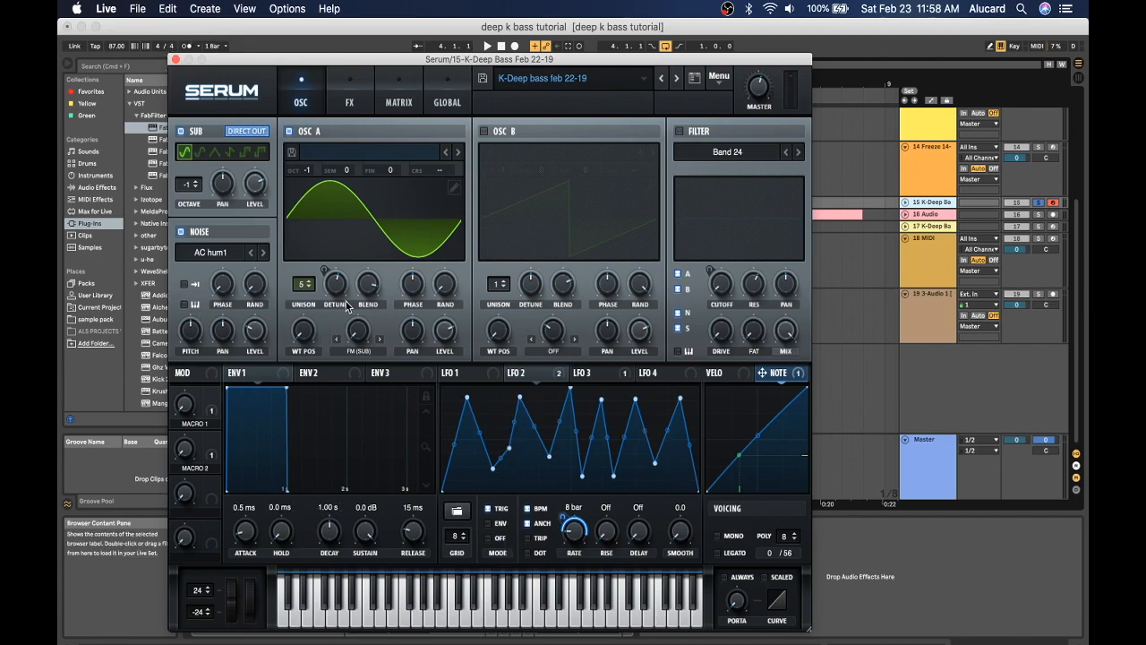
click(176, 59)
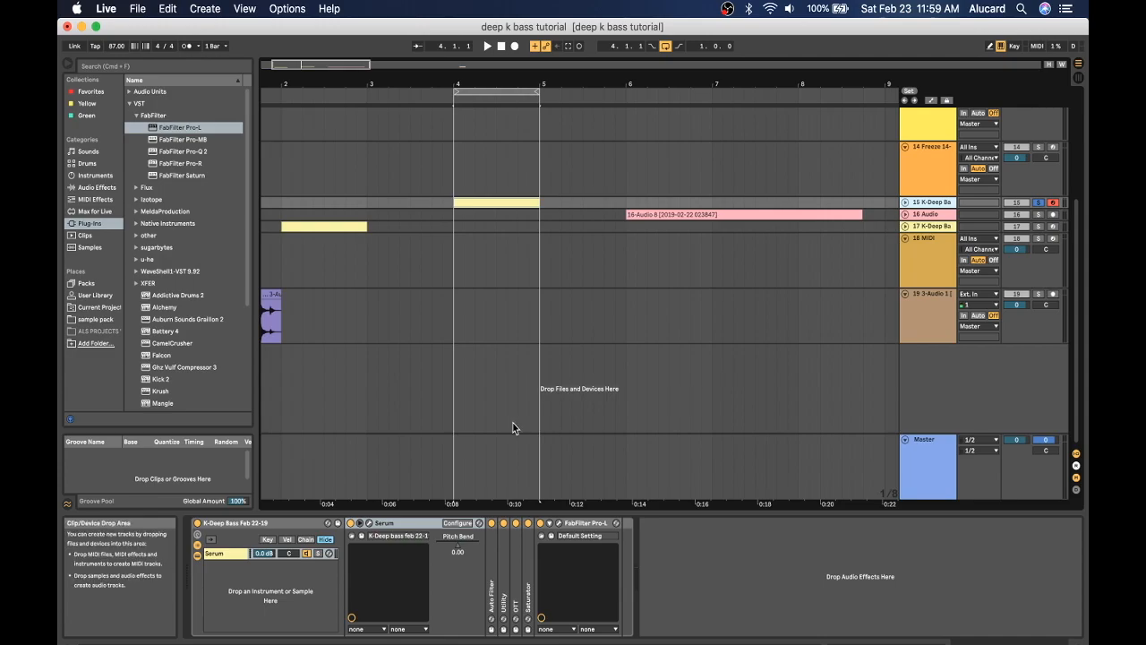
click(369, 523)
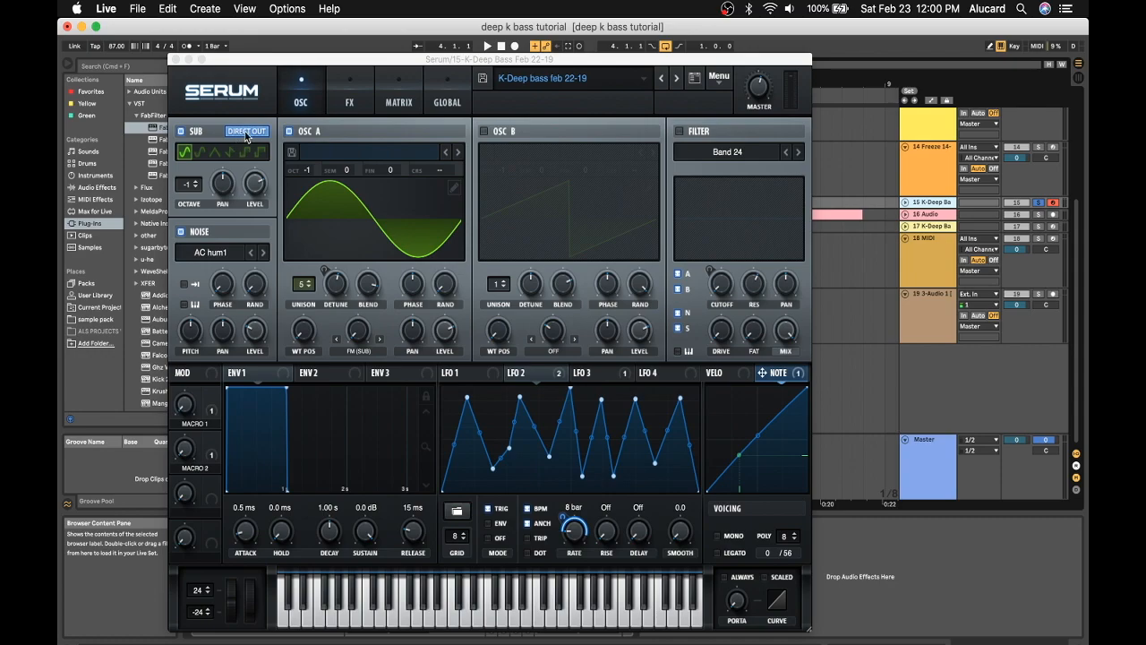
click(347, 101)
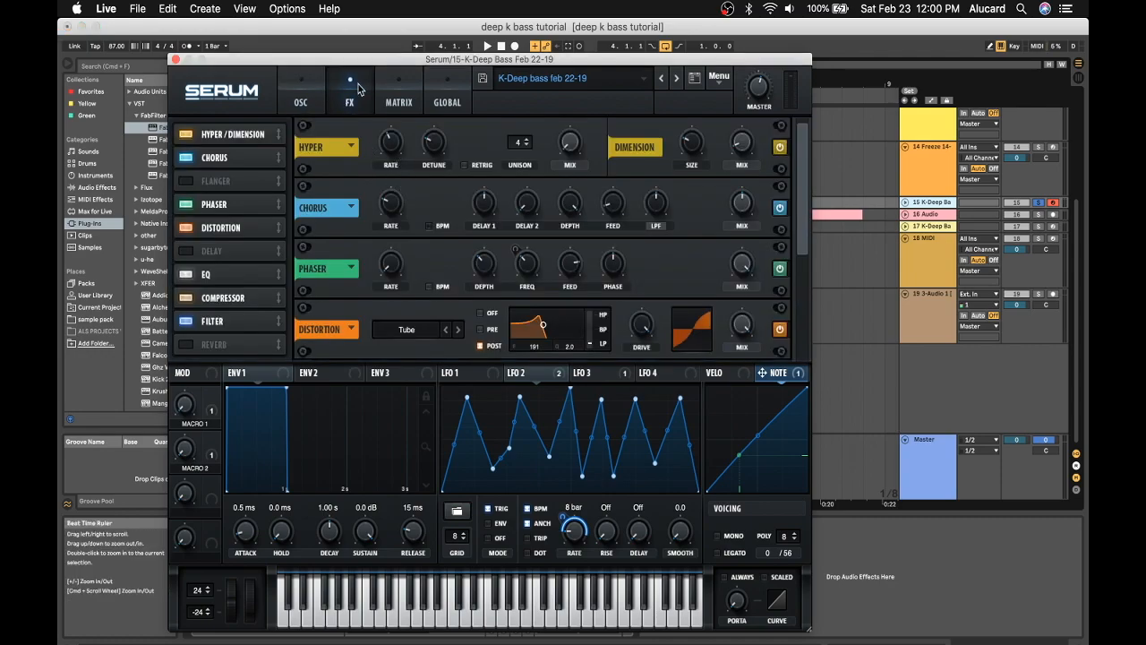
click(309, 91)
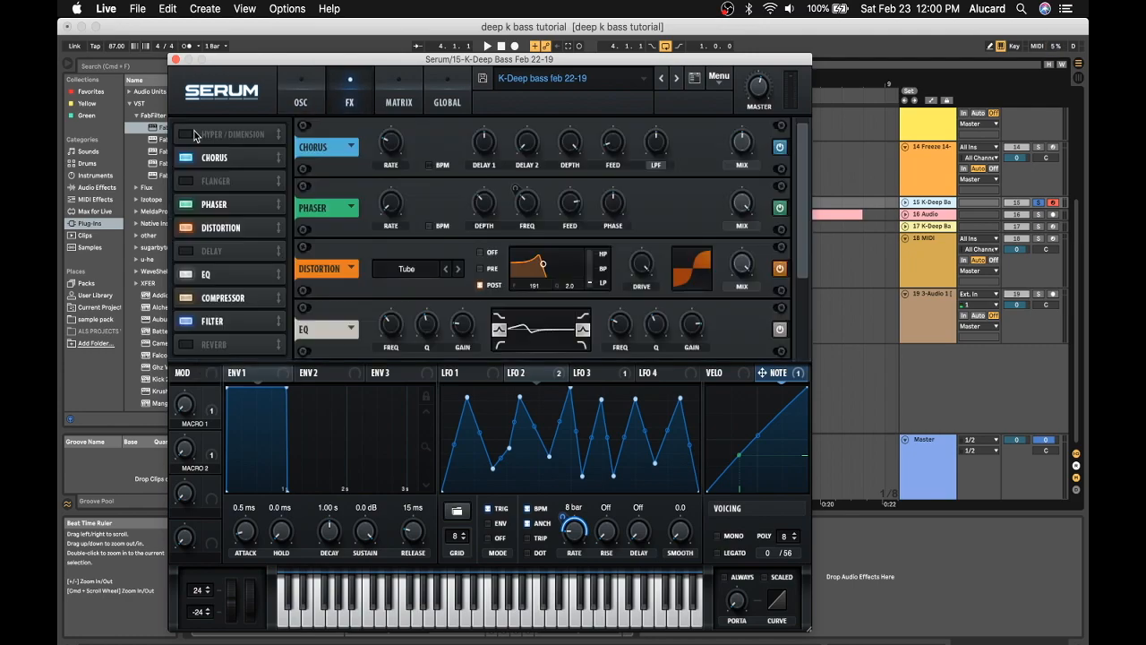
Turn off the Chorus, Phaser, Distortion, EQ, Compressor and Filter effects.
click(187, 158)
click(186, 204)
click(186, 228)
click(186, 274)
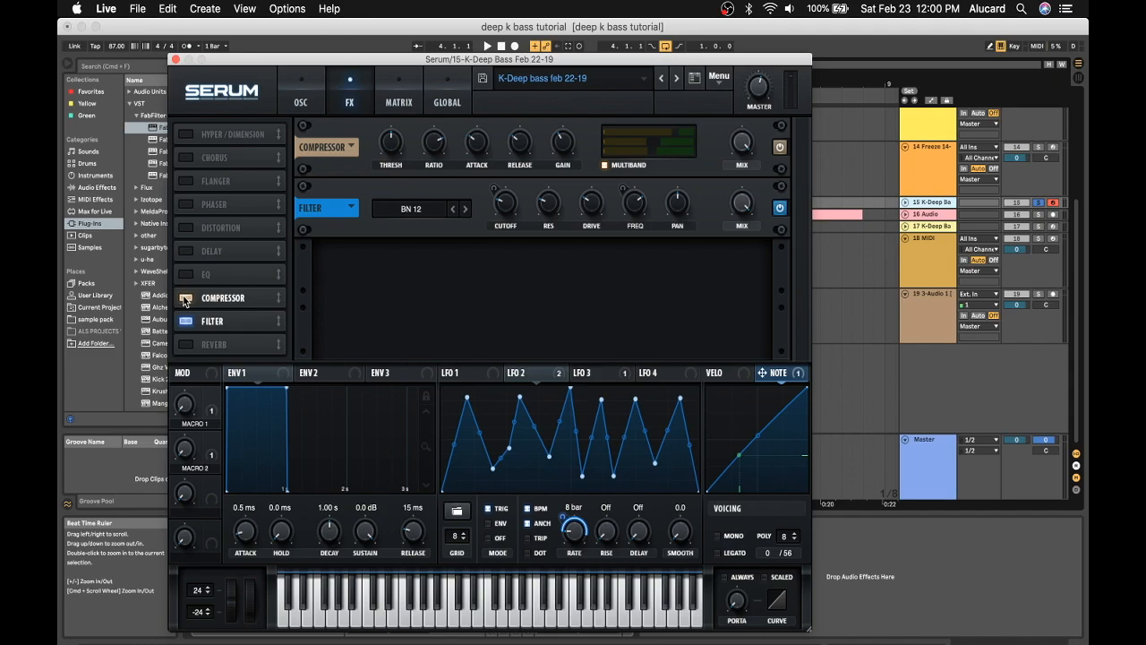
click(186, 298)
click(185, 321)
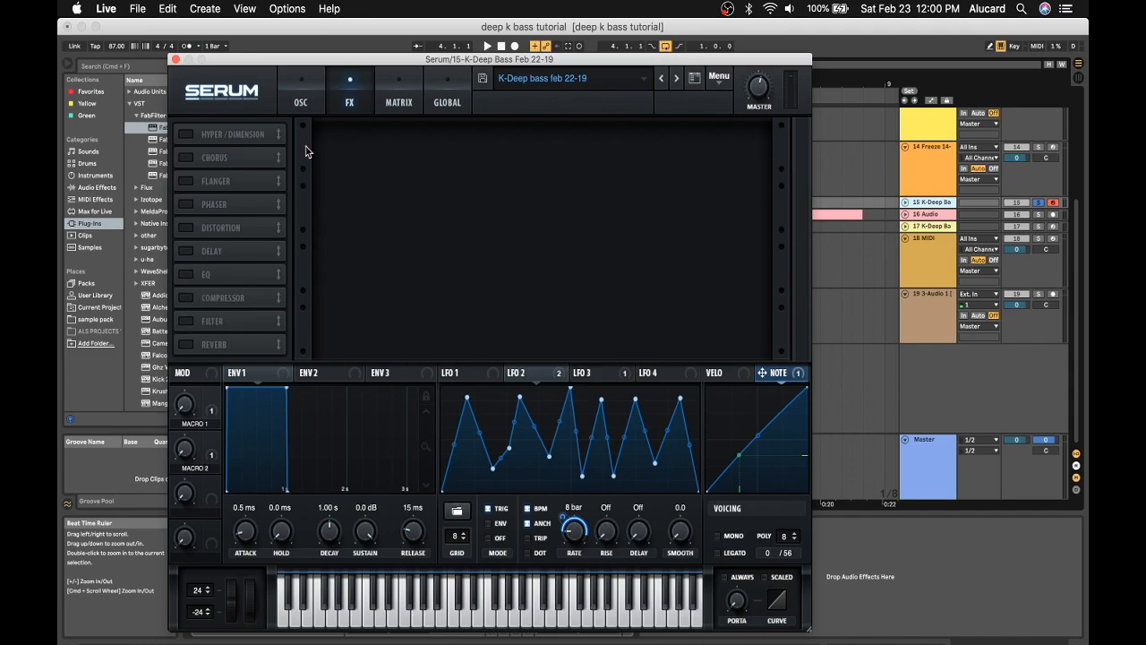
Examine oscillator A's unison, detune and random phase settings and audition the dry sound with pitch bend.
click(300, 86)
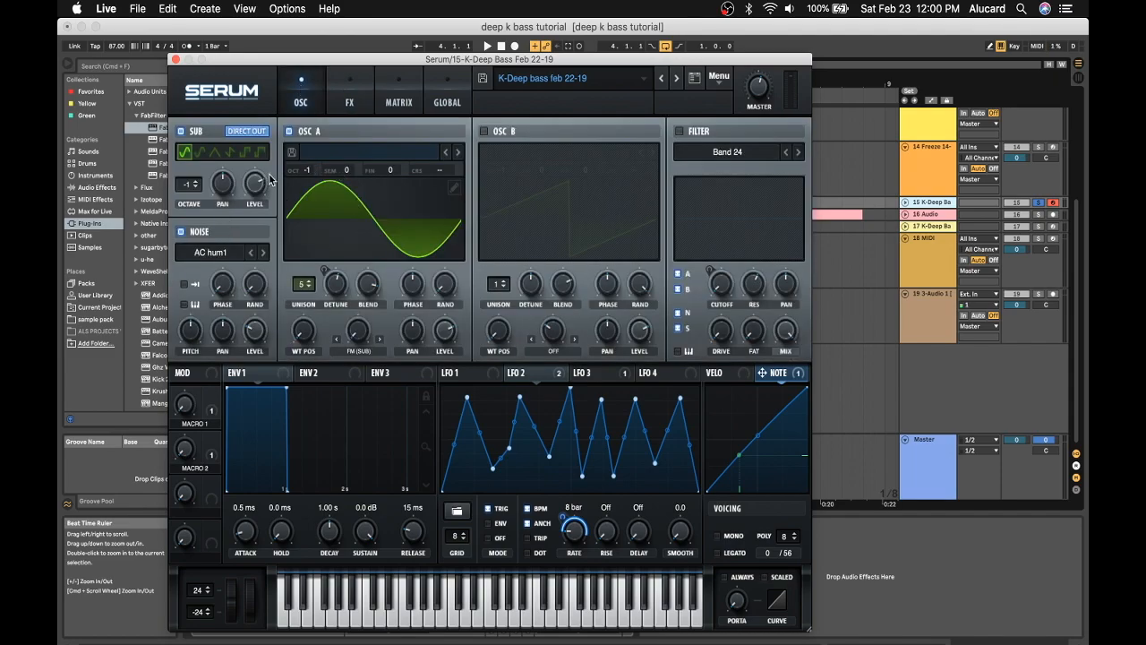
click(288, 132)
click(289, 132)
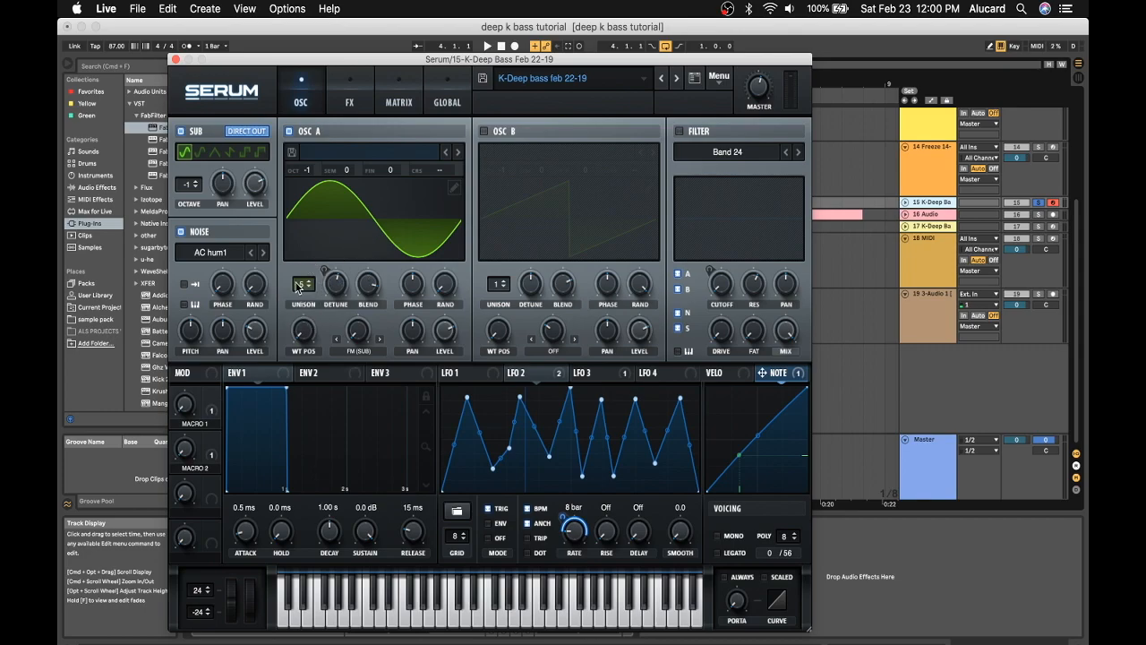
mouse_move(331, 288)
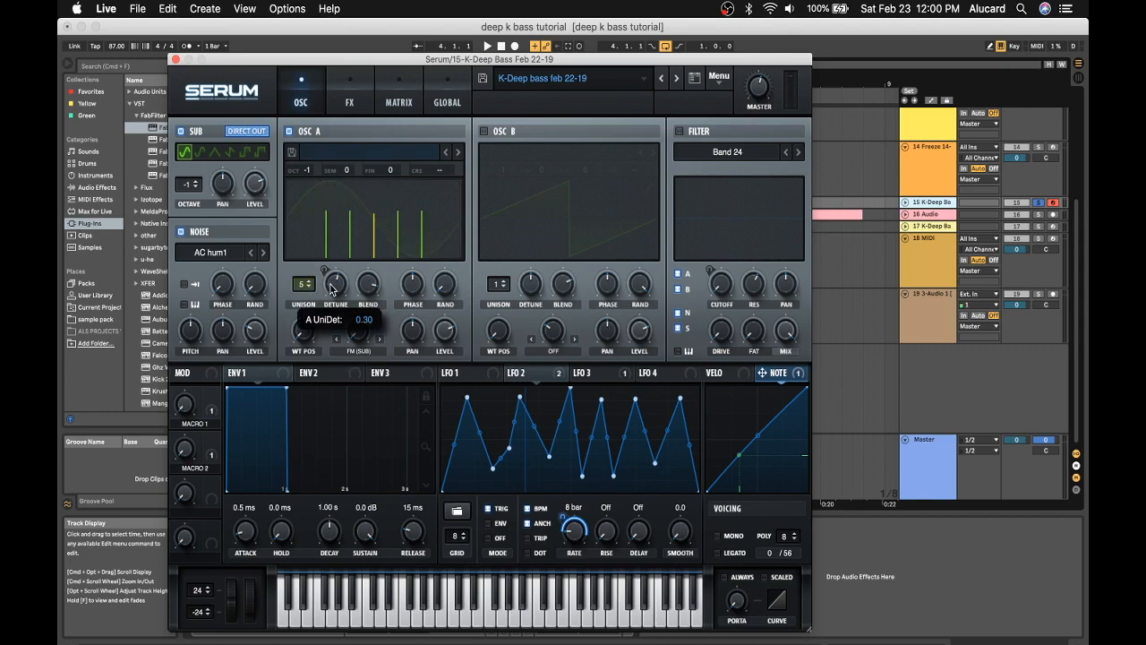
mouse_move(453, 287)
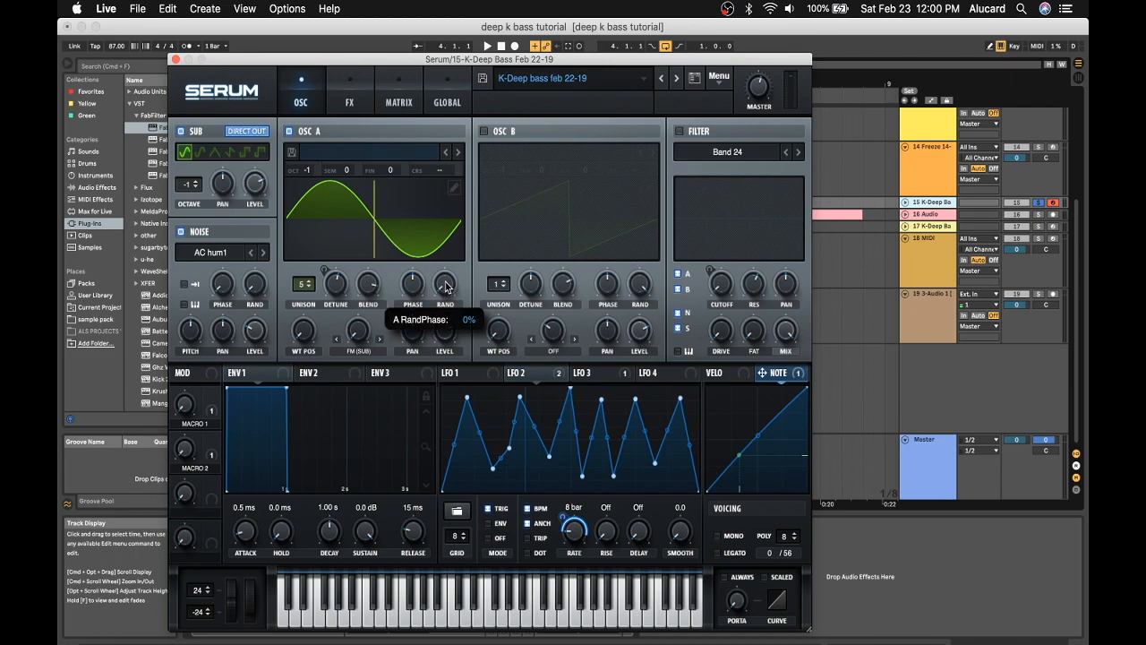
drag(446, 286, 484, 120)
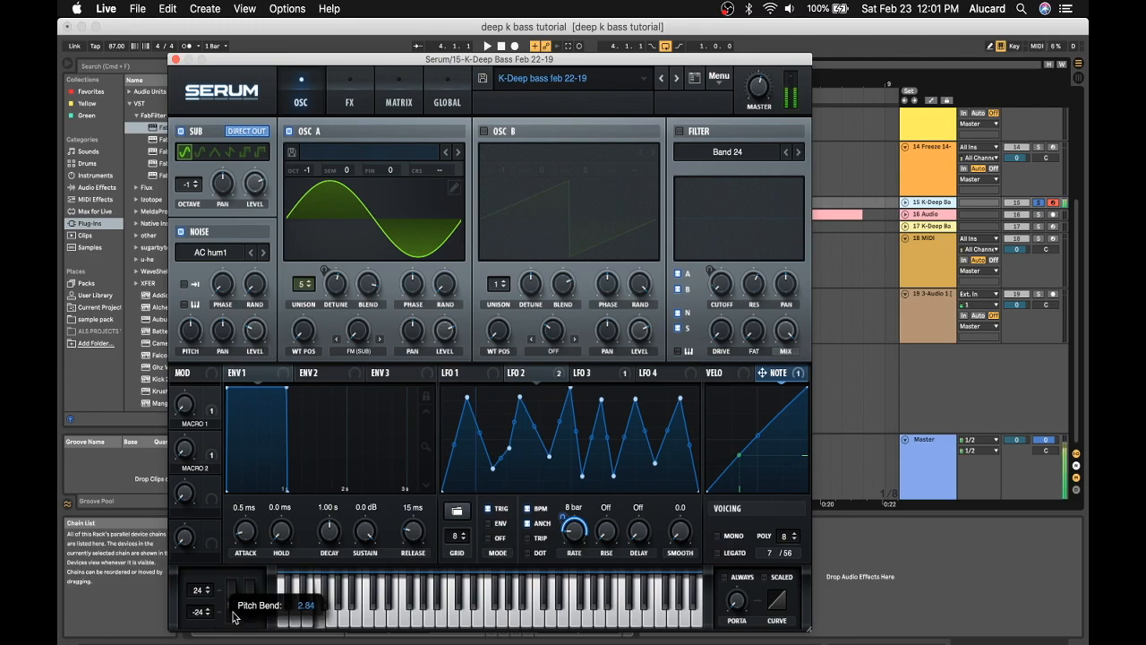
drag(238, 609, 238, 540)
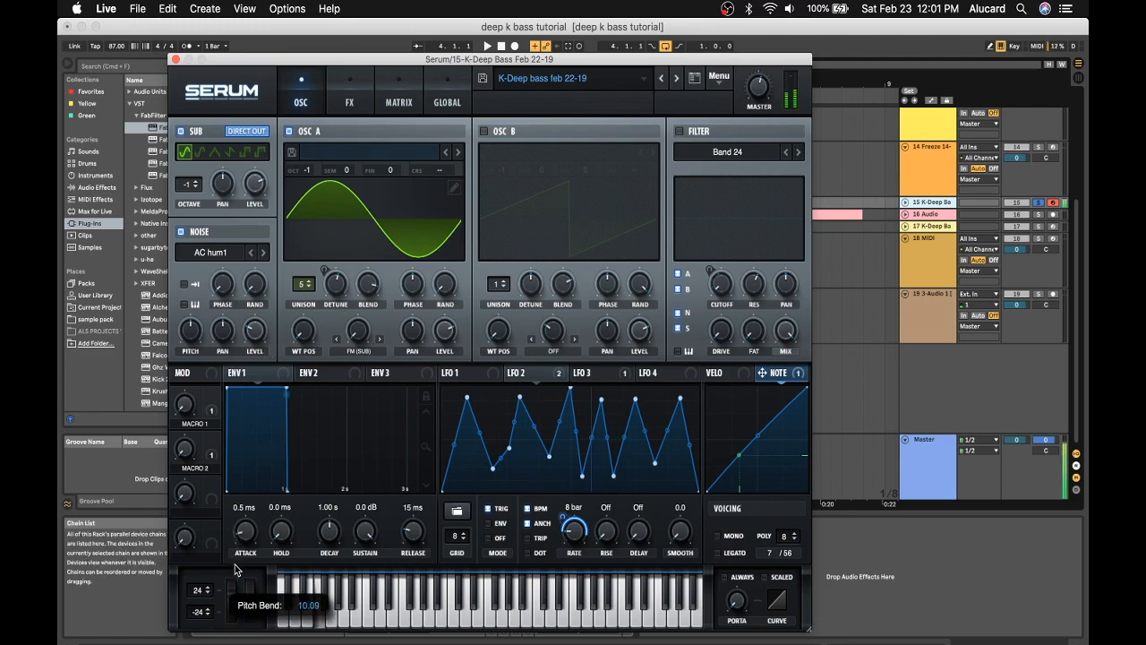
Enable the Hyper/Dimension effect, check its Dimension size and mix, and compare with the oscillator page.
click(349, 90)
click(211, 136)
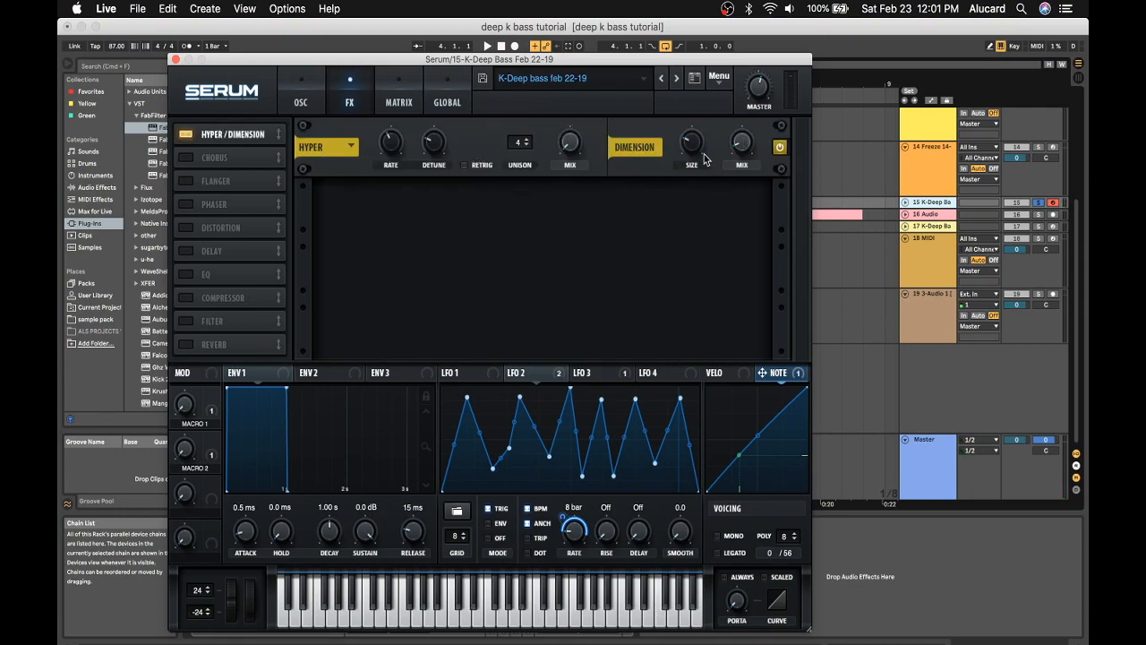
mouse_move(695, 151)
mouse_move(744, 148)
click(302, 94)
click(340, 103)
click(314, 92)
click(350, 94)
Enable the Chorus and Phaser effects and check the phaser's rate and frequency and the chorus rate.
click(187, 159)
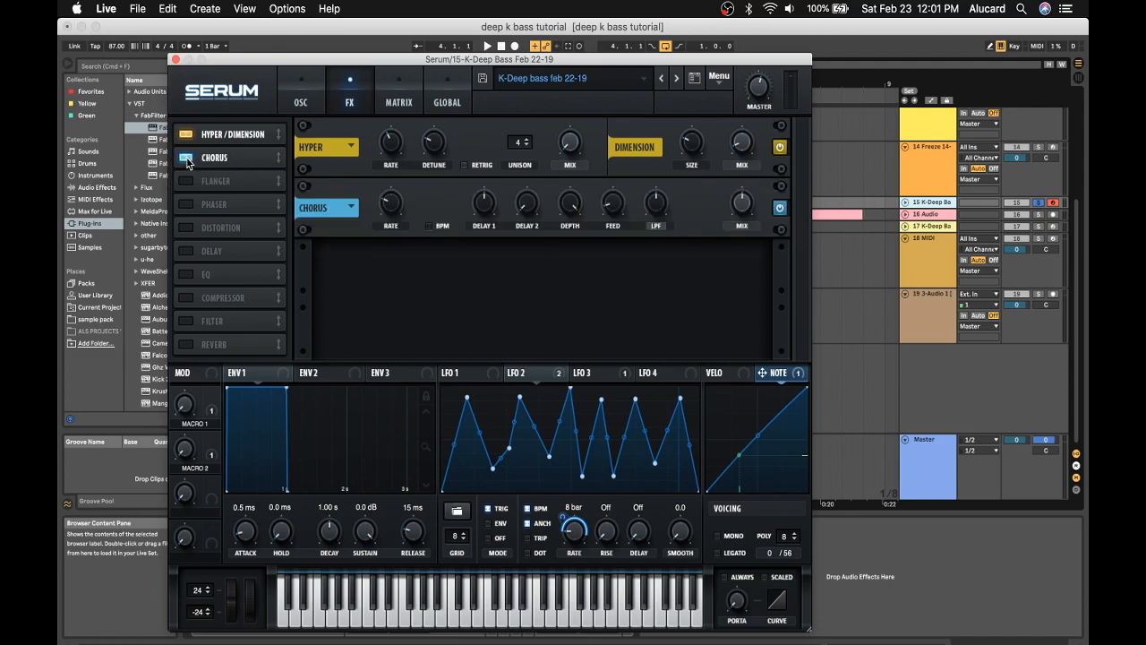
click(186, 205)
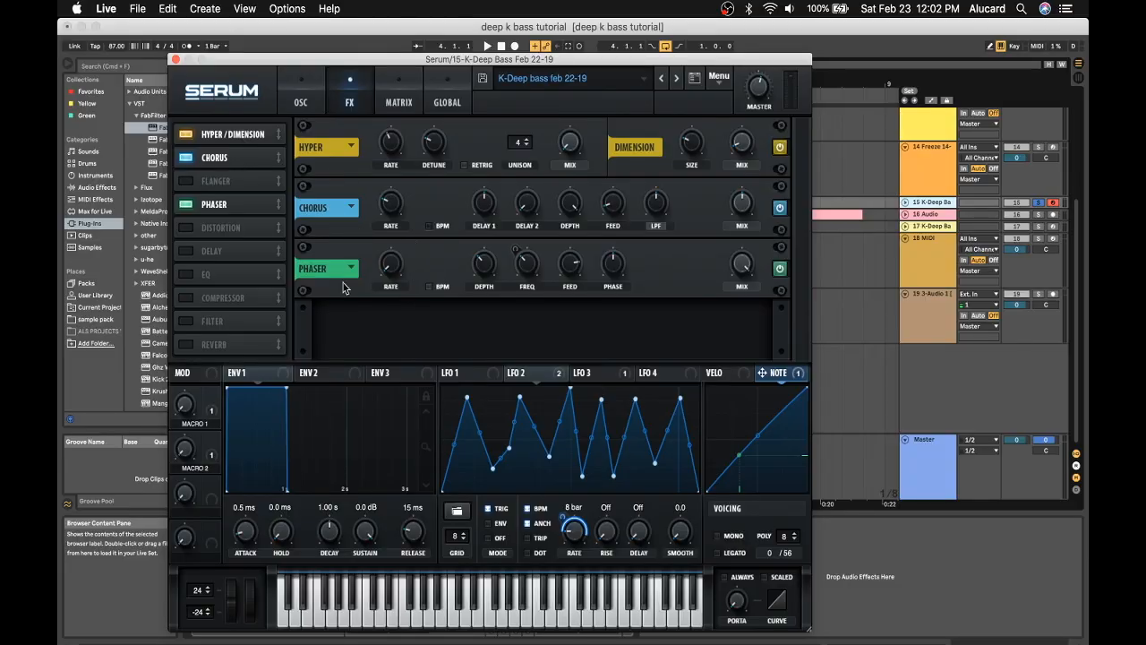
mouse_move(389, 265)
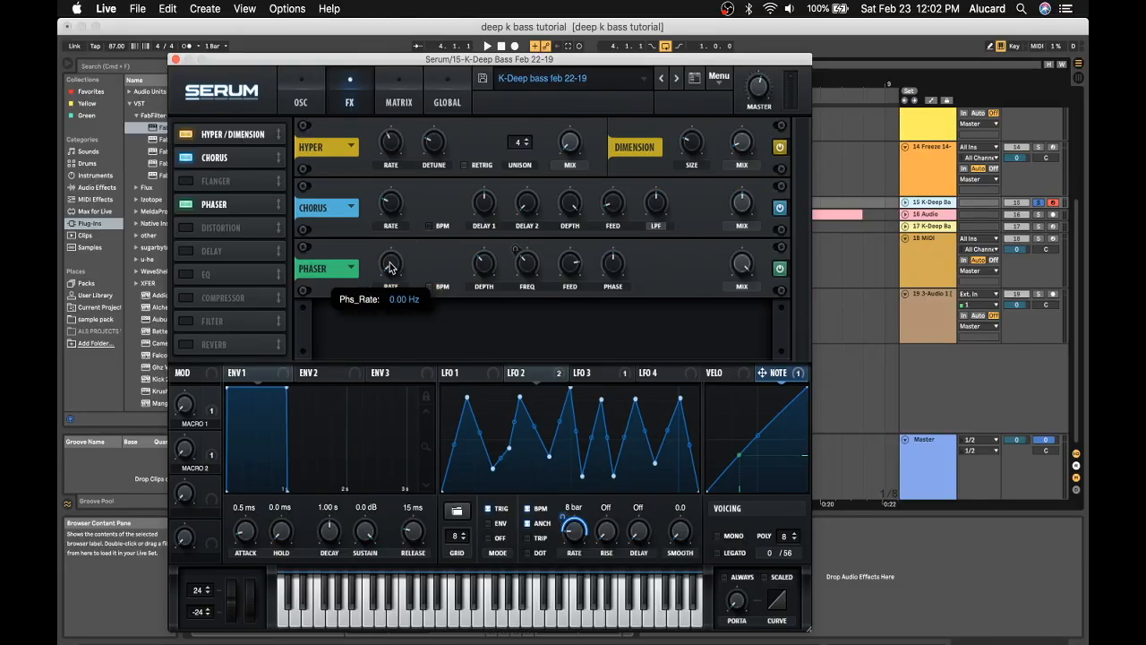
mouse_move(529, 268)
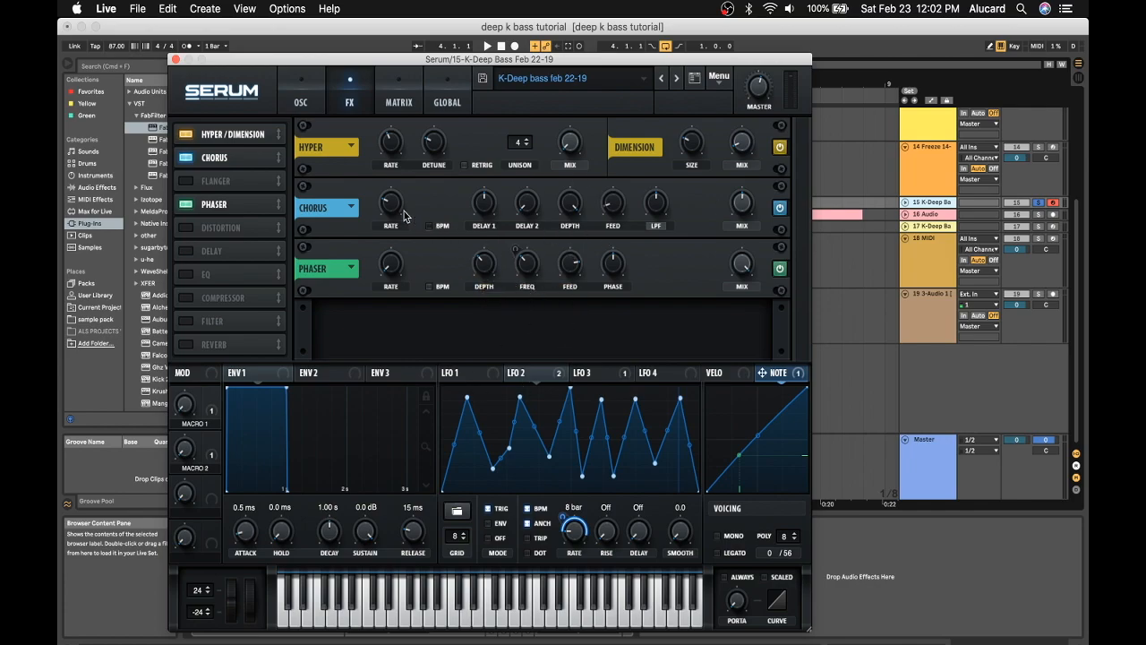
mouse_move(388, 204)
Enable the Distortion, Compressor and Filter effects.
click(185, 230)
click(186, 297)
click(185, 321)
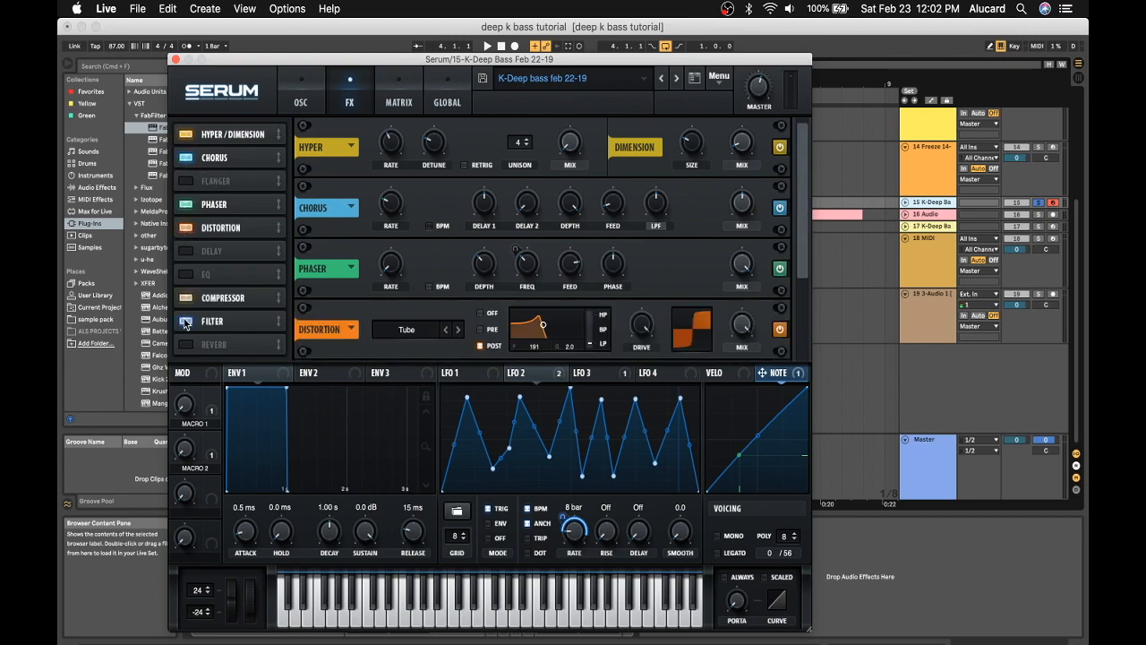
Bypass the Chorus and Phaser to hear the sound without them, and switch both back on.
click(186, 158)
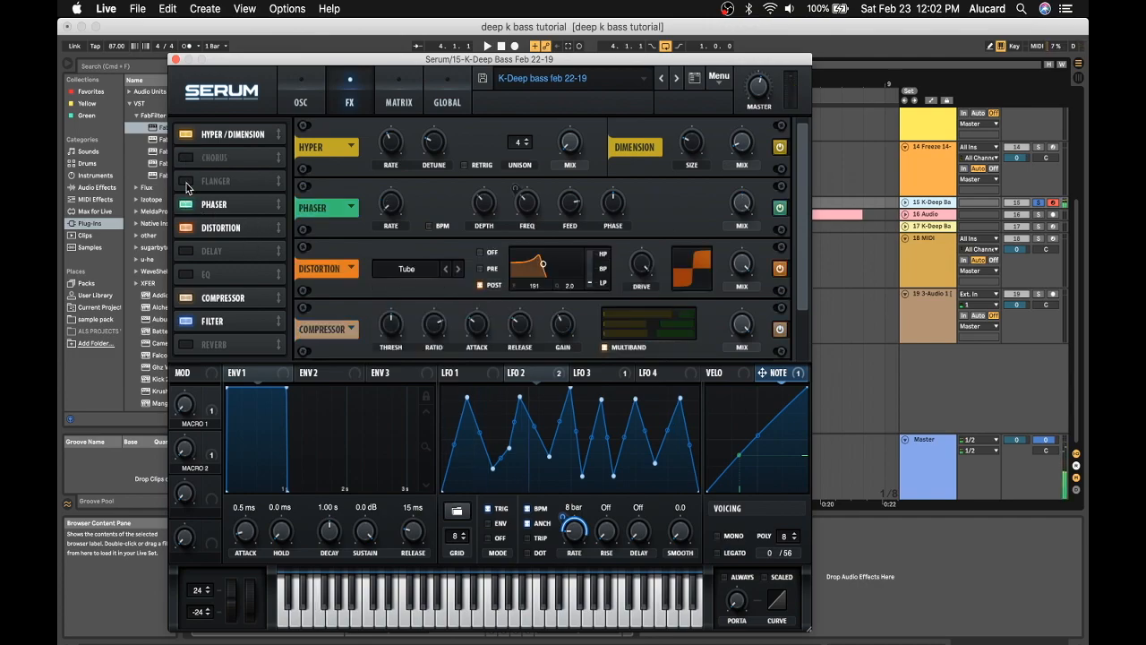
click(186, 205)
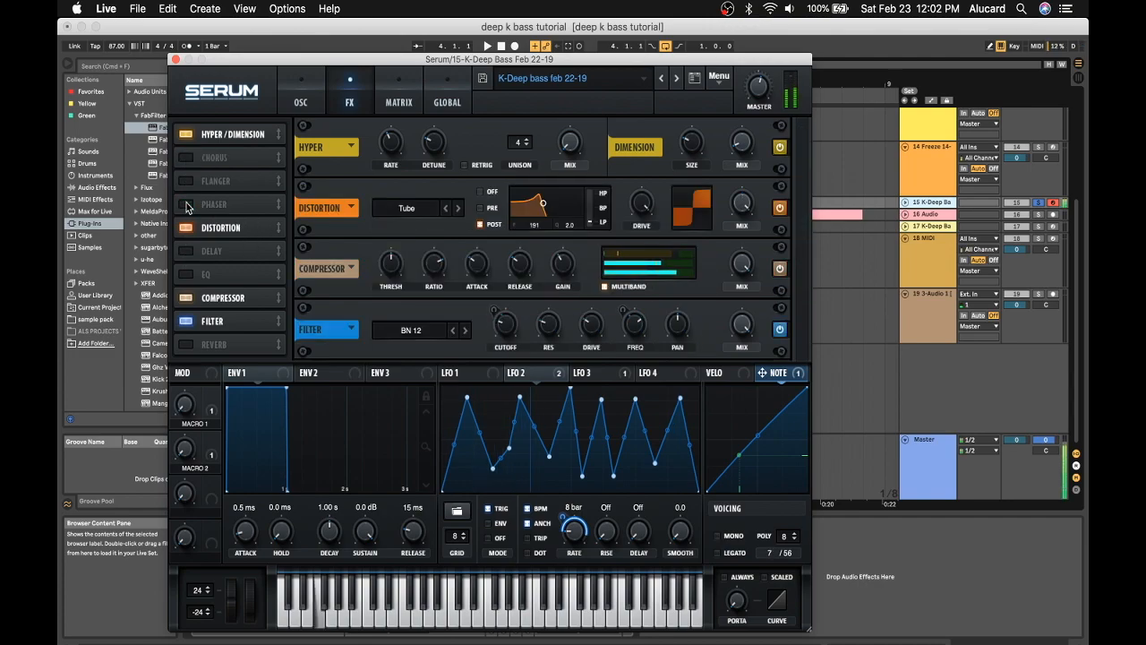
click(186, 205)
click(186, 157)
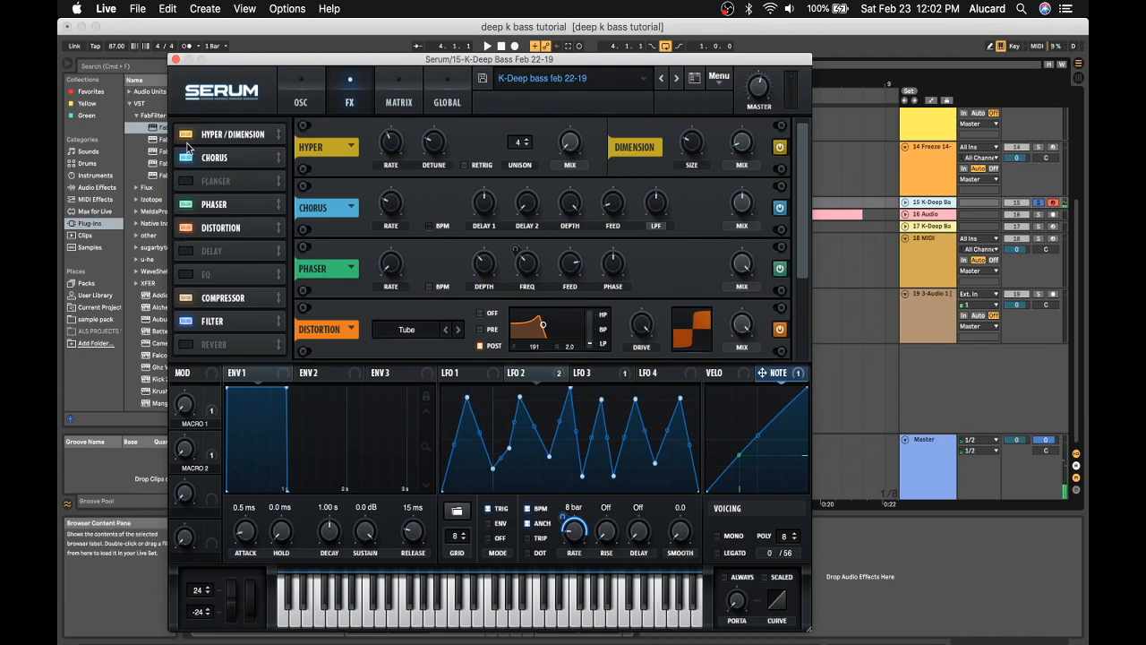
Turn off the Compressor and Filter while keeping the Distortion on, and view the oscillator page.
click(237, 228)
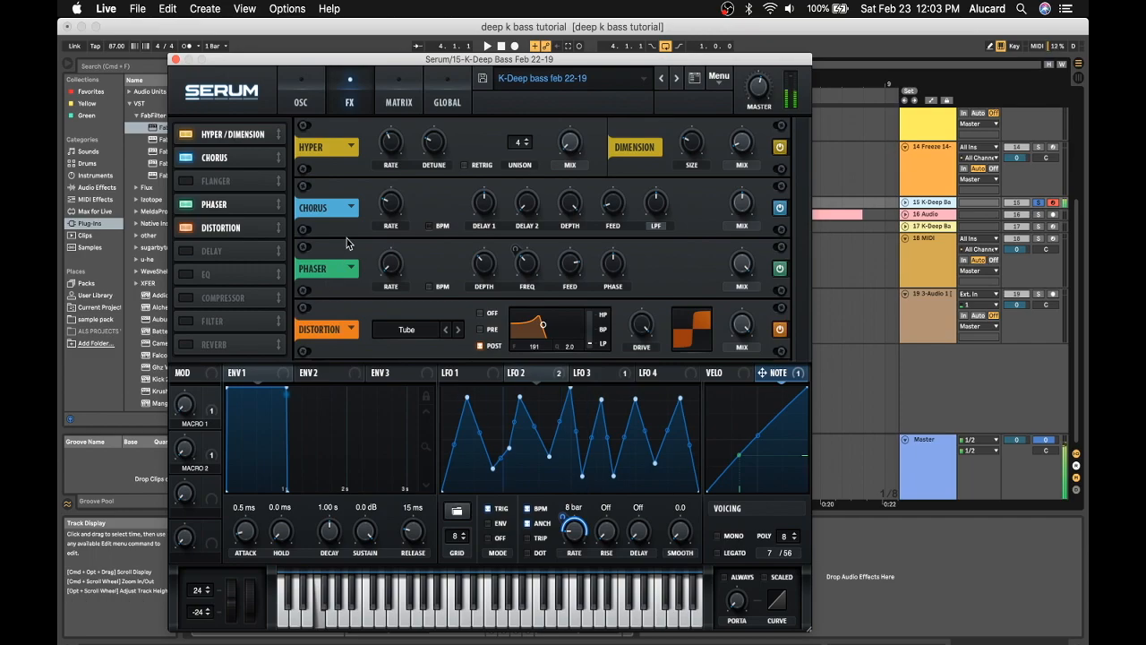
click(300, 101)
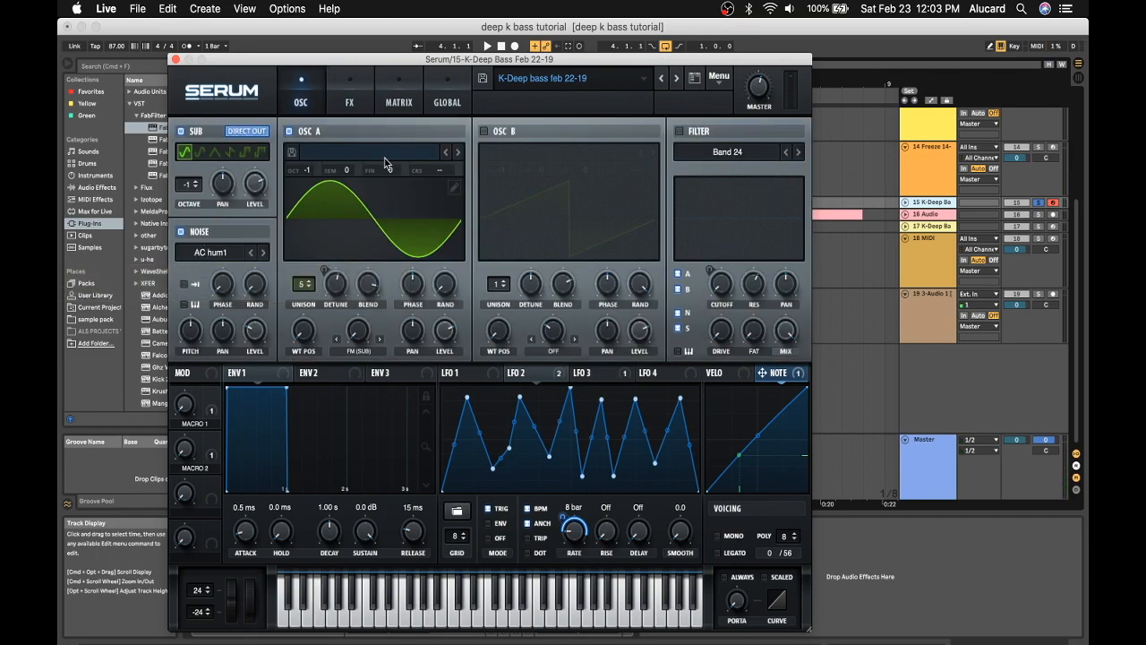
Enable the EQ effect, compare the sound with it bypassed, and set its low-band gain to -19.5 dB.
click(351, 97)
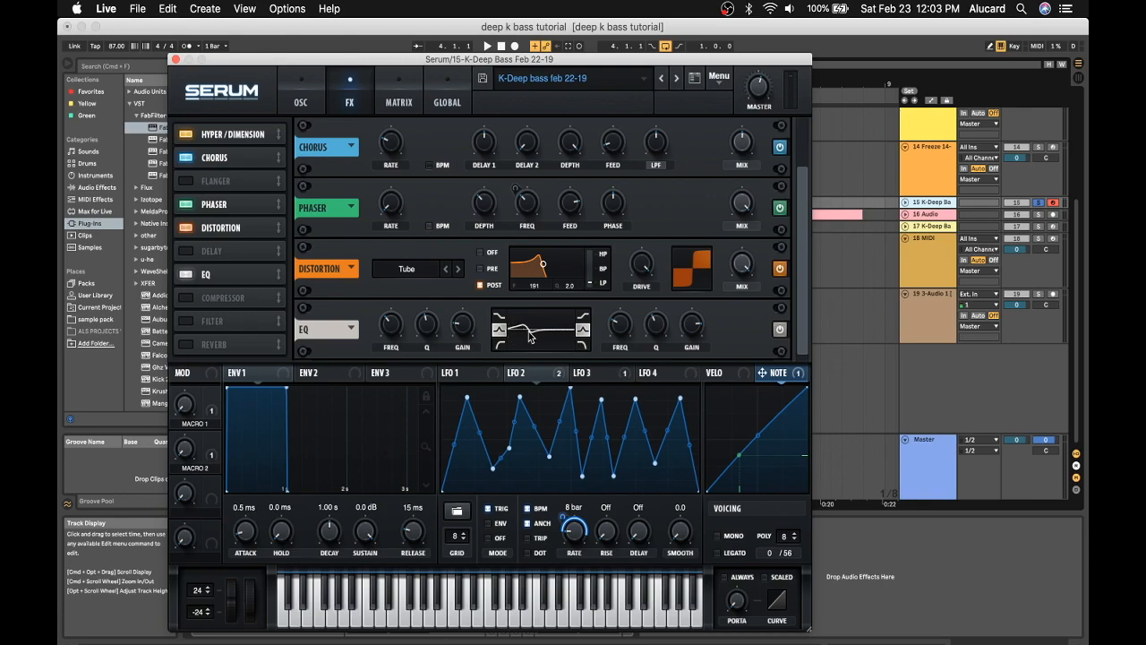
mouse_move(623, 329)
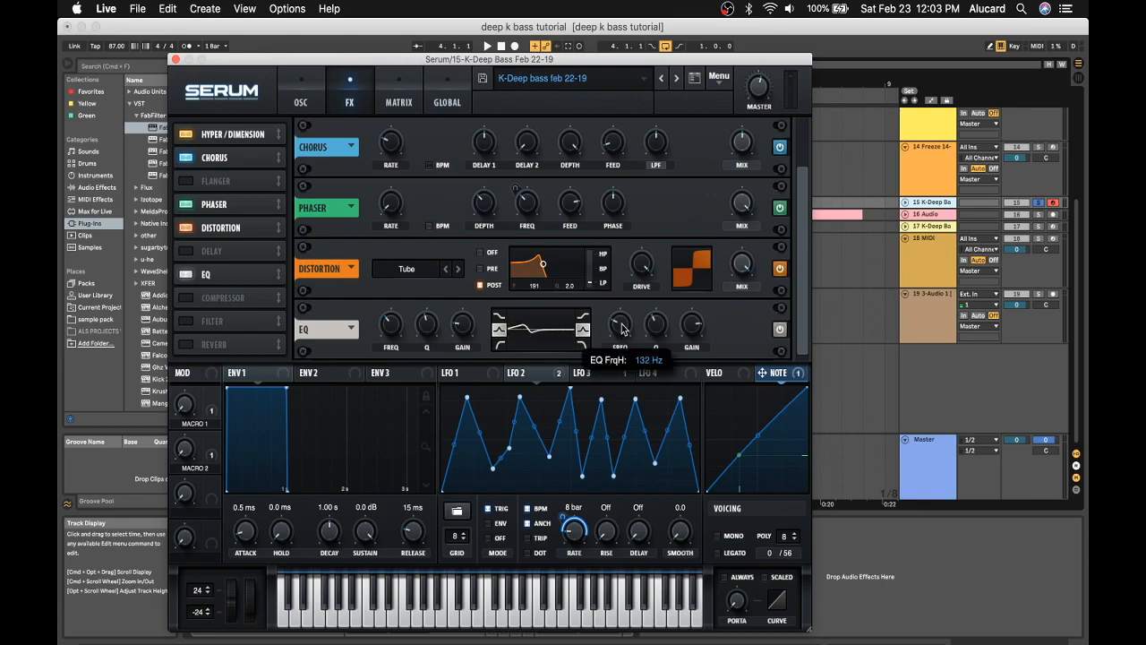
mouse_move(389, 324)
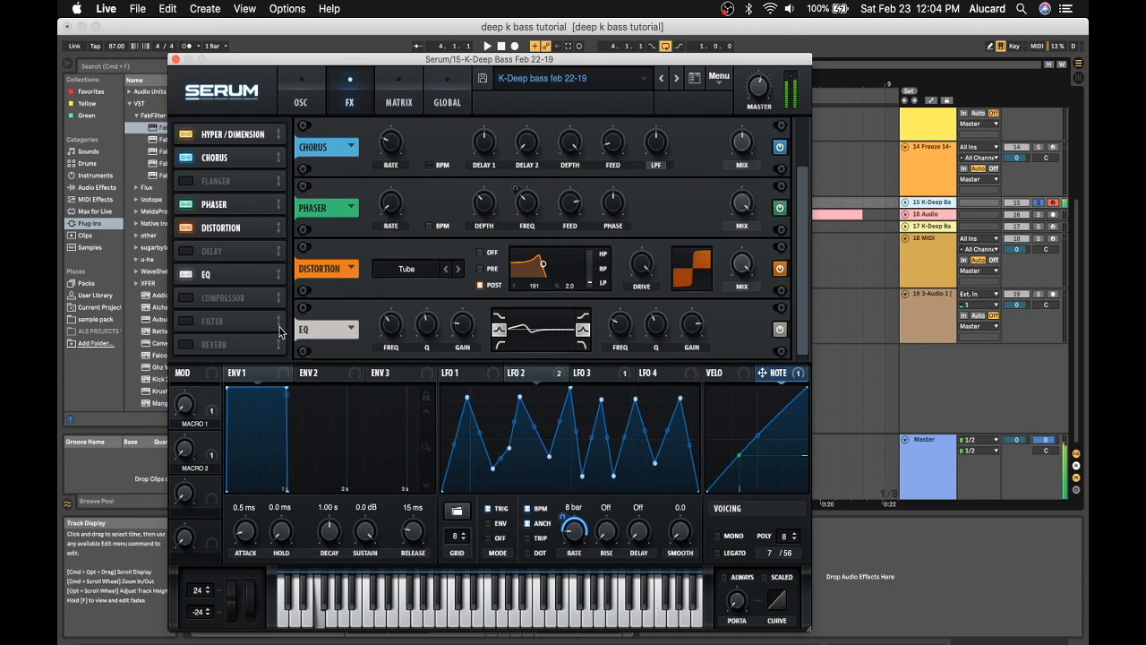
click(186, 277)
click(185, 279)
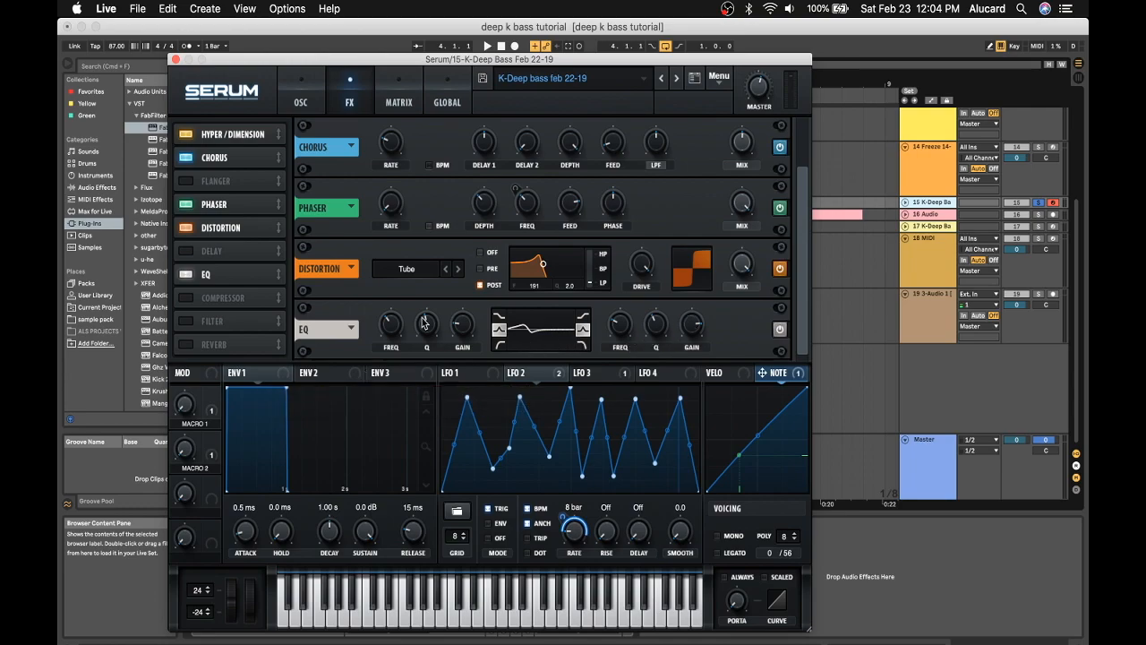
mouse_move(459, 331)
mouse_down()
mouse_move(460, 256)
mouse_move(452, 338)
mouse_up()
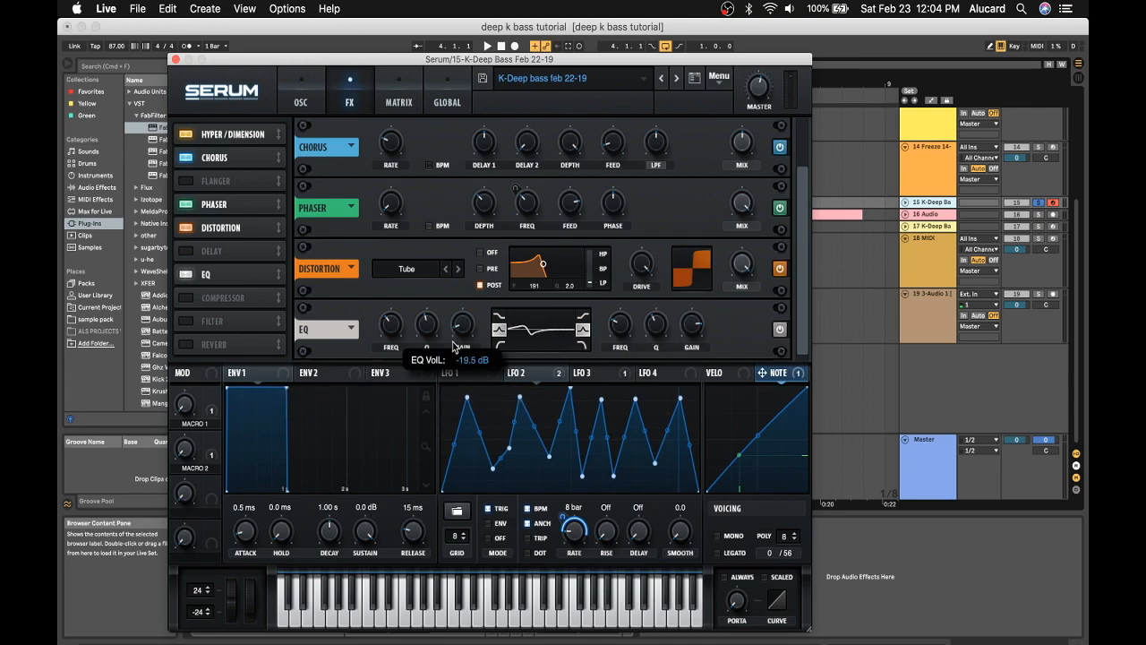
Enable the Compressor with Multiband on, check its gain, and audition the sound with pitch bend.
scroll(649, 298, down, 2)
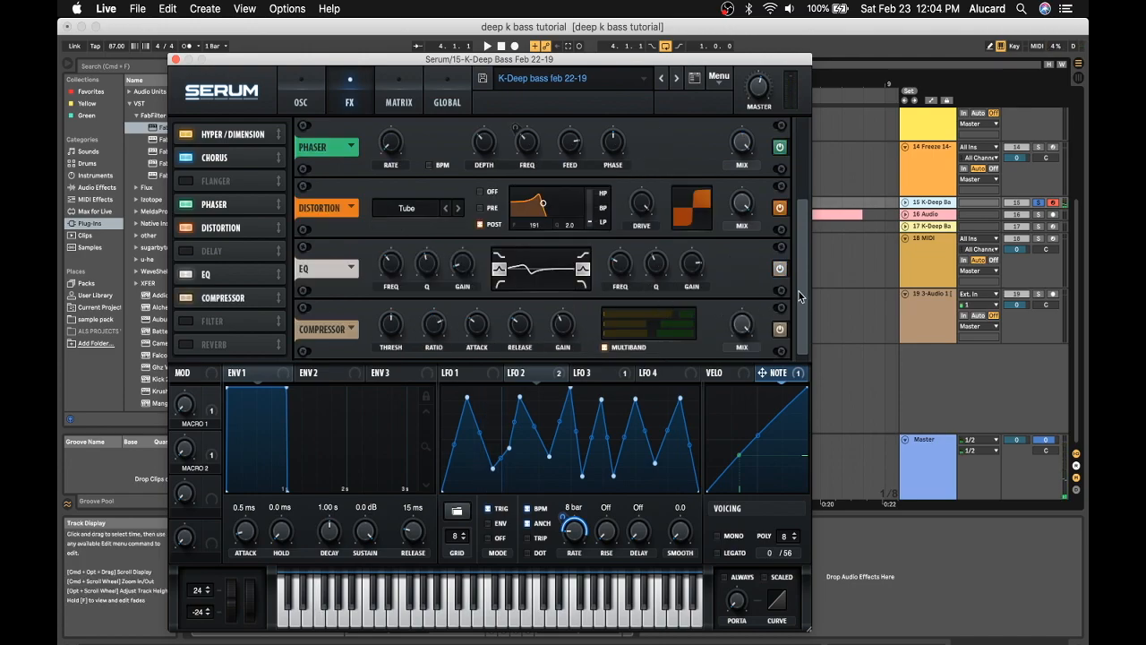
click(604, 348)
mouse_move(563, 330)
drag(563, 328, 563, 327)
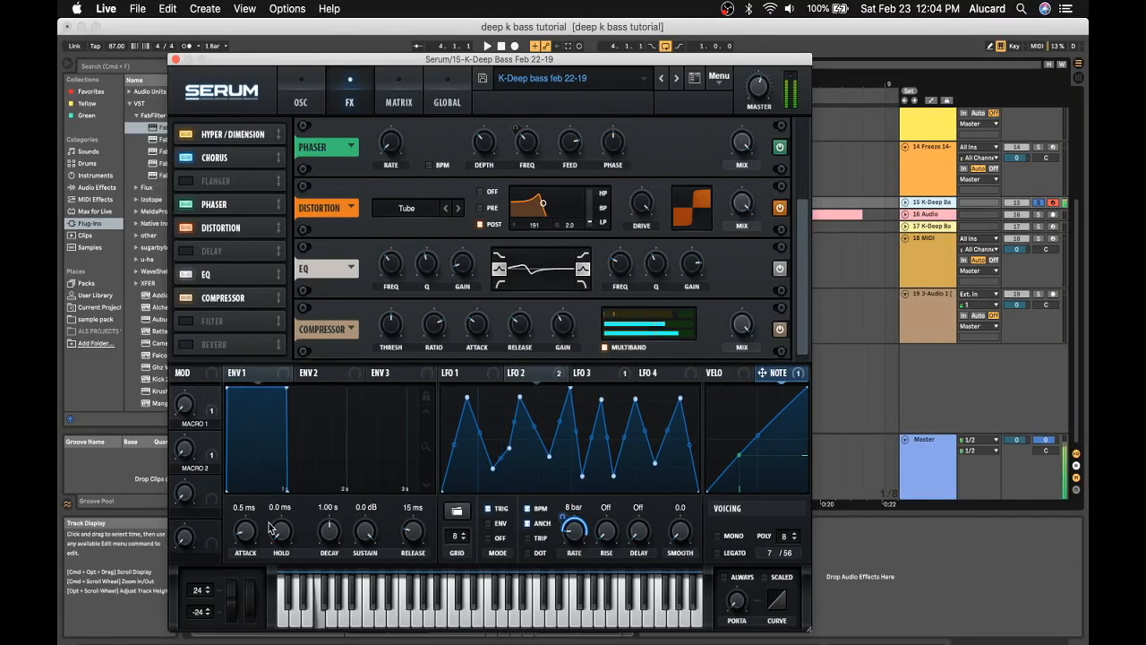
mouse_move(232, 601)
mouse_down()
mouse_move(226, 530)
mouse_move(224, 593)
mouse_up()
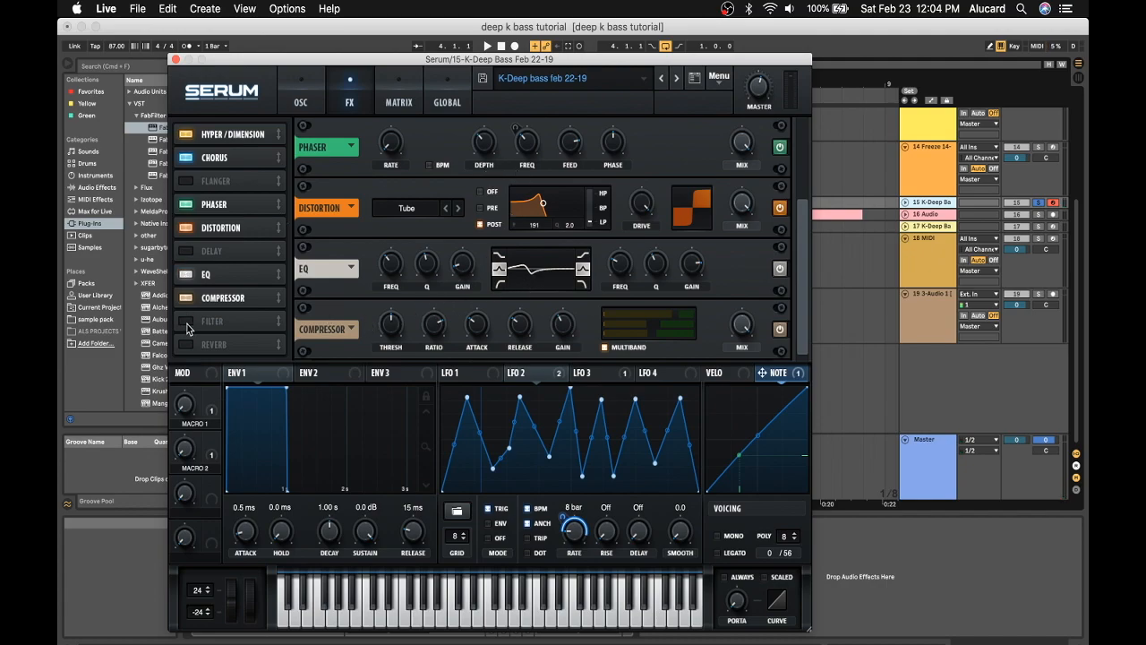
Enable the BN 12 Filter effect, audition the full effects chain, and return to the oscillator page.
click(187, 324)
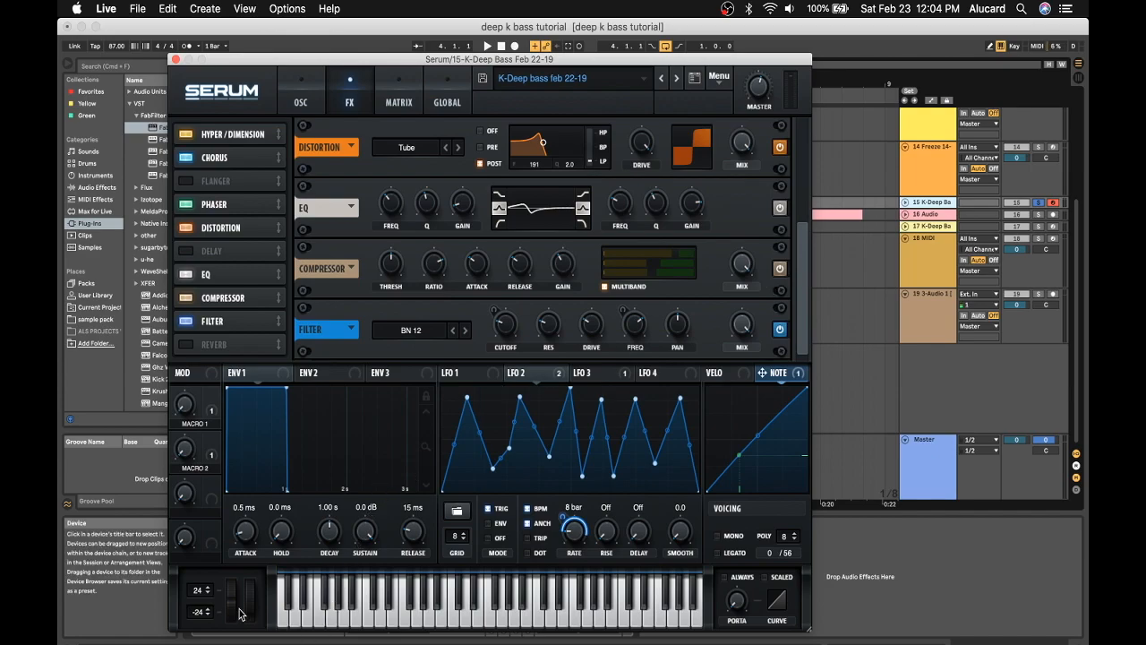
key(f)
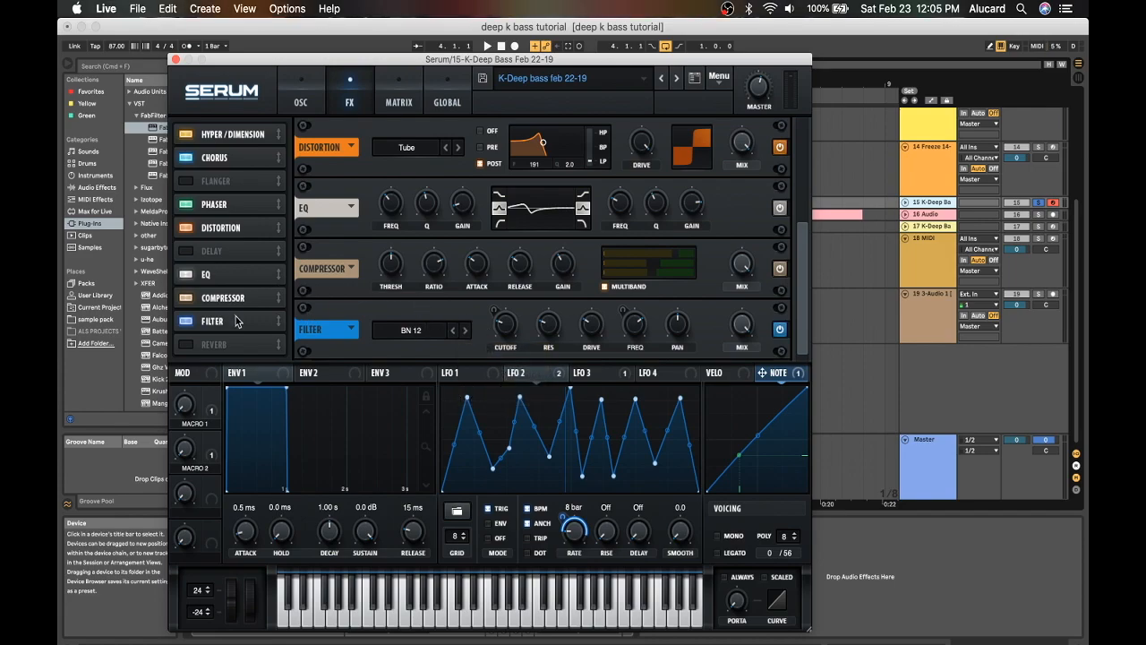
click(301, 93)
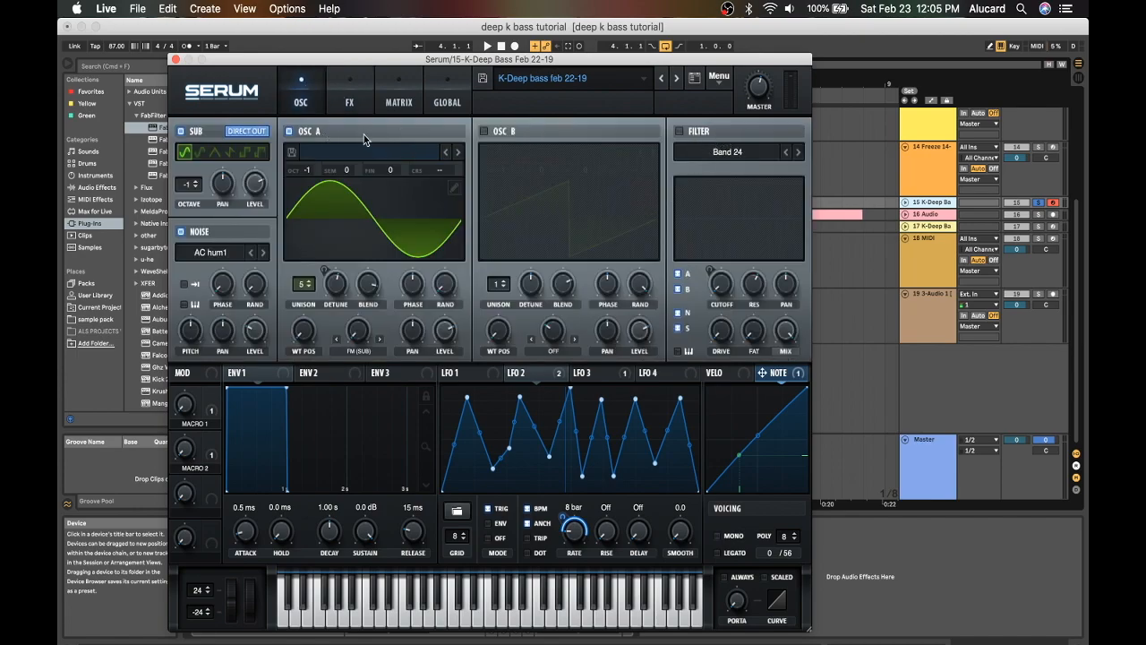
Review Serum's effects chain and the LFO 2 modulation assigned to the BN 12 Filter's cutoff and freq.
click(352, 86)
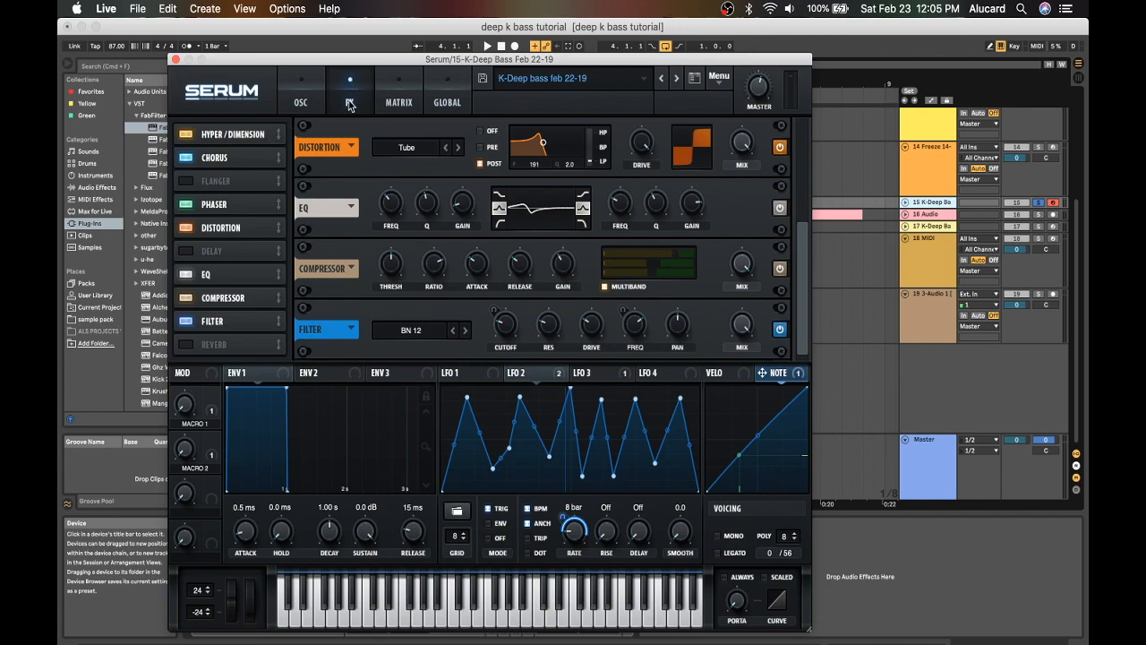
click(297, 94)
click(337, 93)
mouse_move(237, 324)
mouse_down()
mouse_move(240, 234)
mouse_move(252, 323)
mouse_up()
click(524, 377)
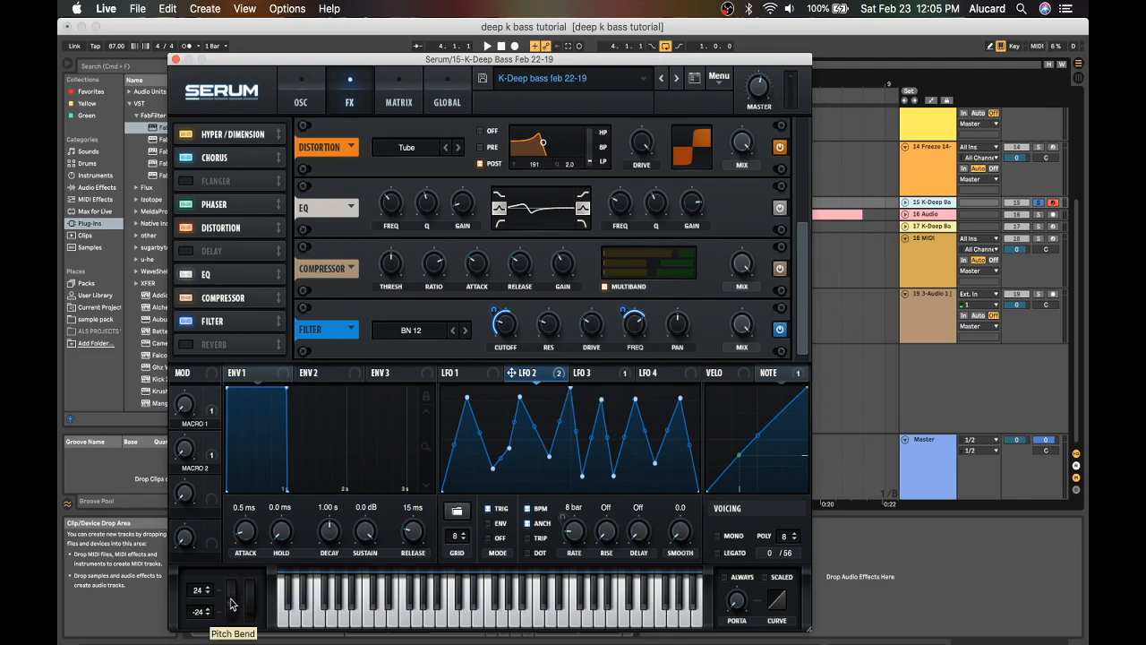
Audition the complete bass patch with repeated upward pitch bends, and close the Serum window.
mouse_move(233, 606)
mouse_down()
mouse_move(234, 546)
mouse_move(234, 592)
mouse_up()
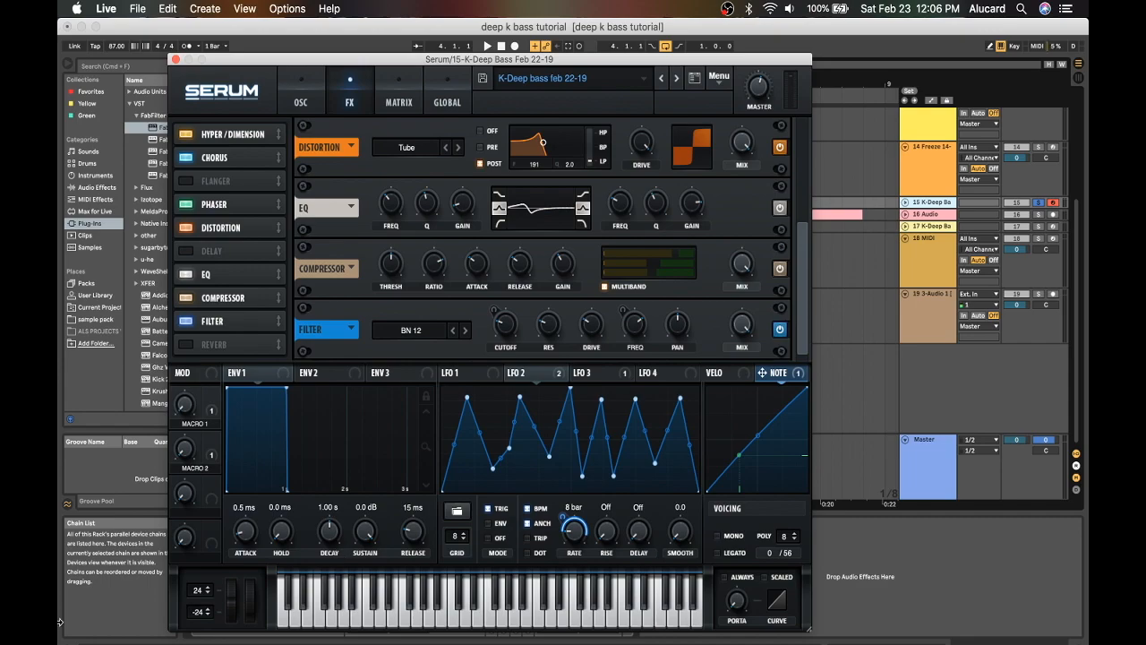
mouse_move(228, 606)
mouse_down()
mouse_move(230, 551)
mouse_move(235, 593)
mouse_up()
drag(228, 608, 234, 537)
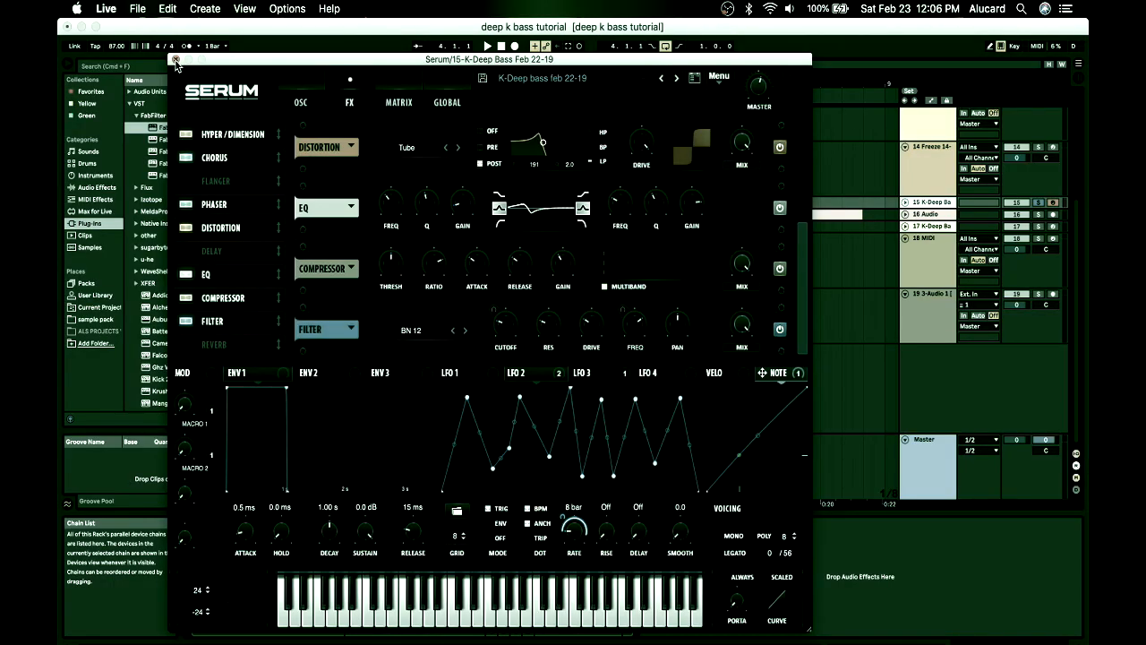
click(175, 59)
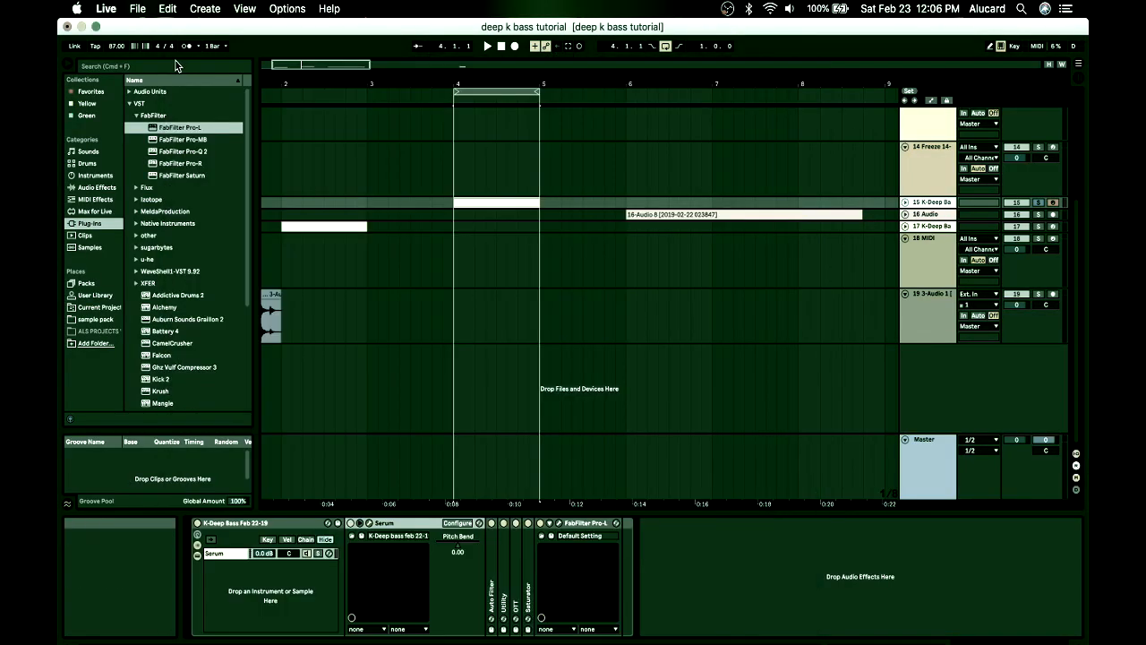
Collapse Serum and unfold Auto Filter, Utility, OTT and Saturator in the device chain, showing Auto Filter's sidechain section.
double_click(402, 523)
double_click(364, 549)
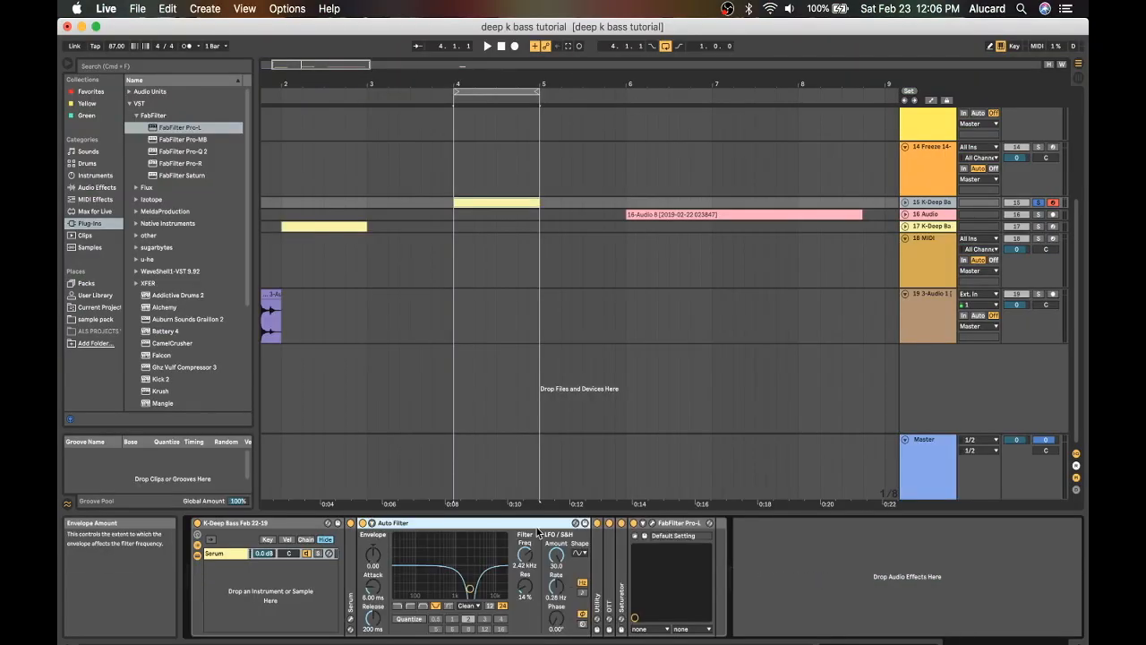
double_click(597, 541)
double_click(679, 543)
double_click(960, 543)
scroll(1002, 542, right, 5)
scroll(1004, 545, left, 5)
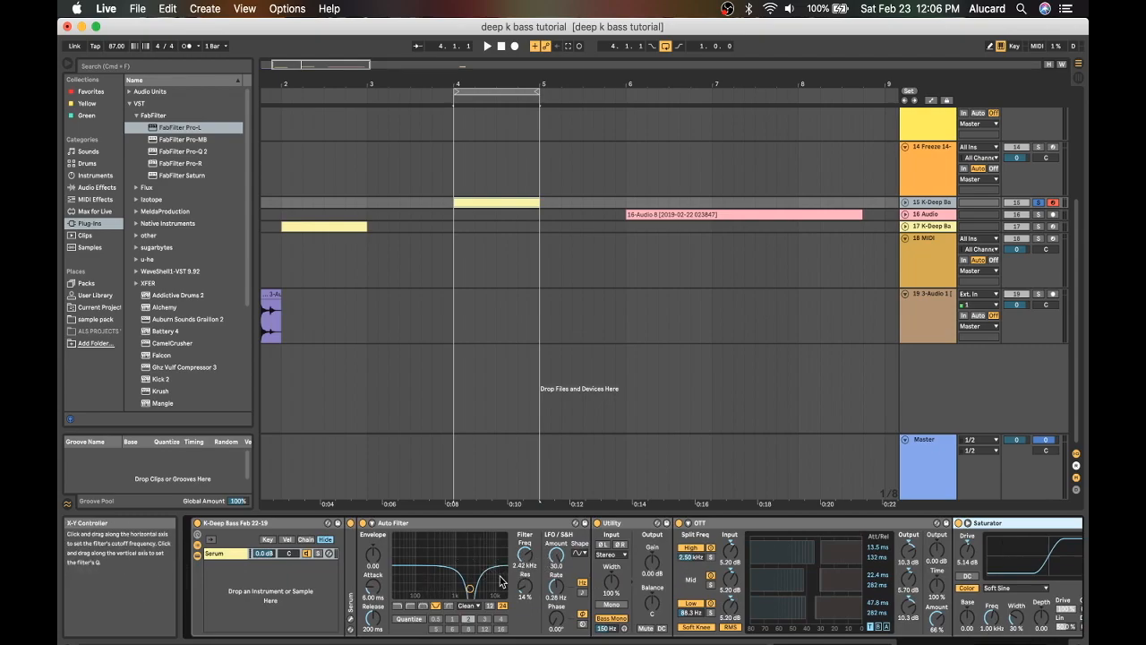
click(367, 529)
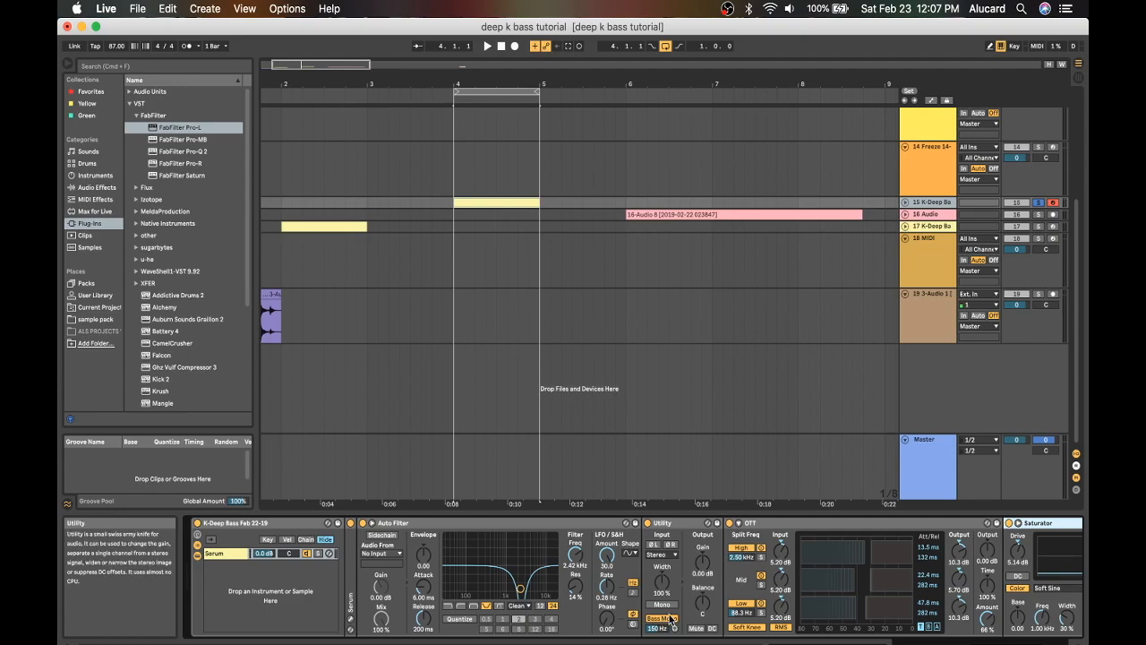
Collapse Auto Filter and unfold Serum, checking its oscillator page in the plug-in window before closing it.
double_click(404, 525)
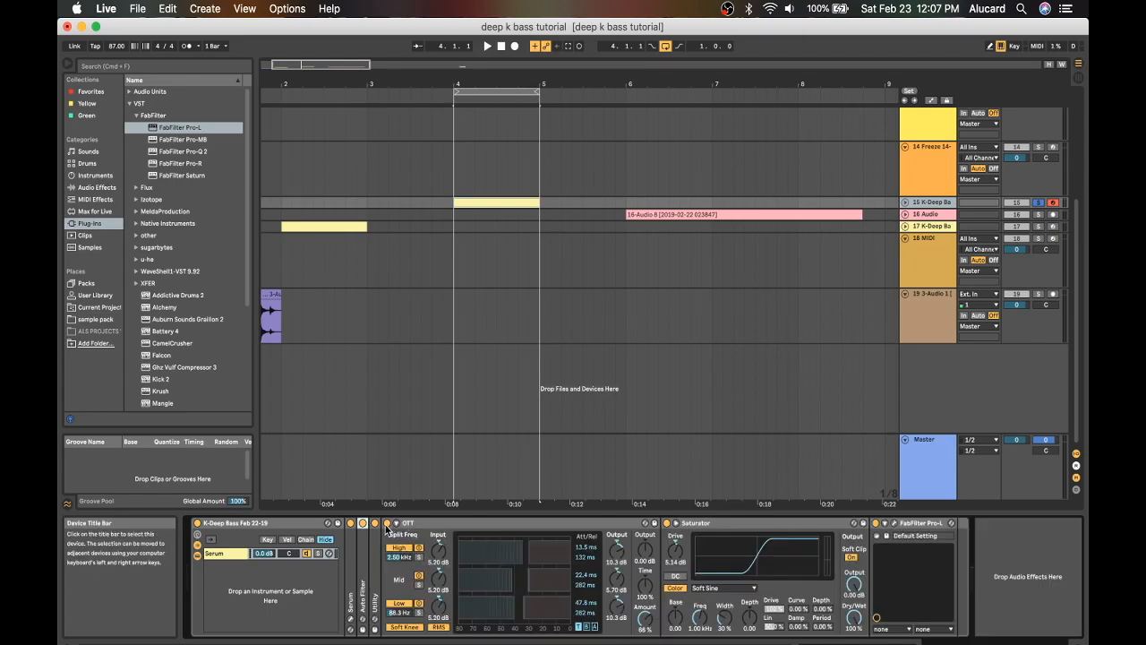
double_click(350, 541)
click(367, 524)
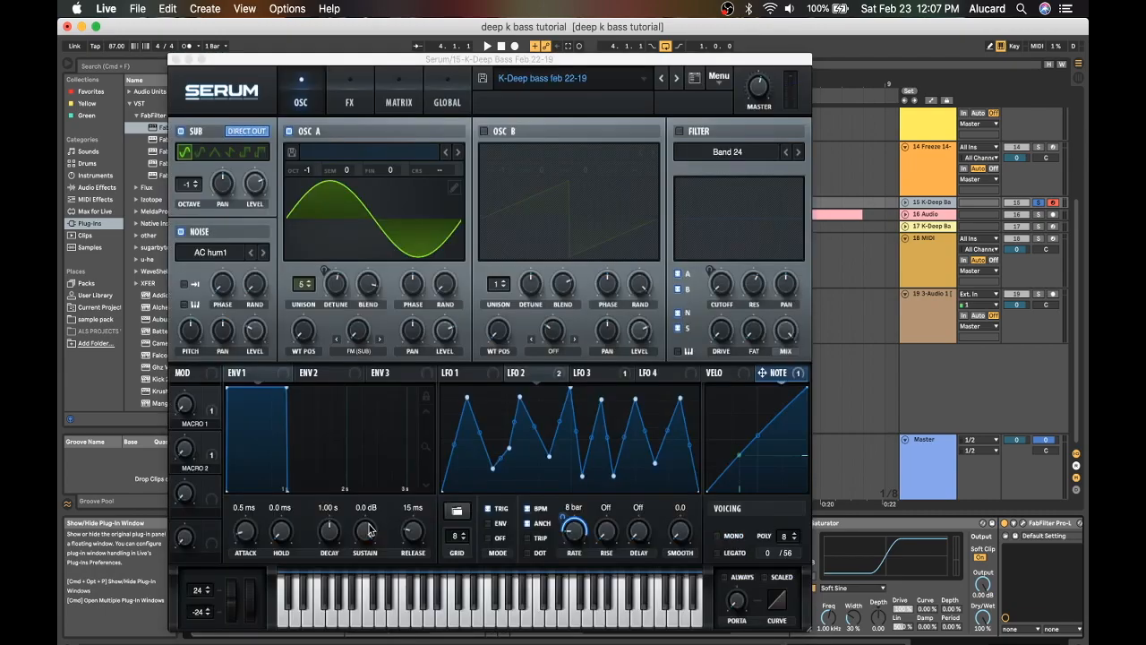
click(176, 60)
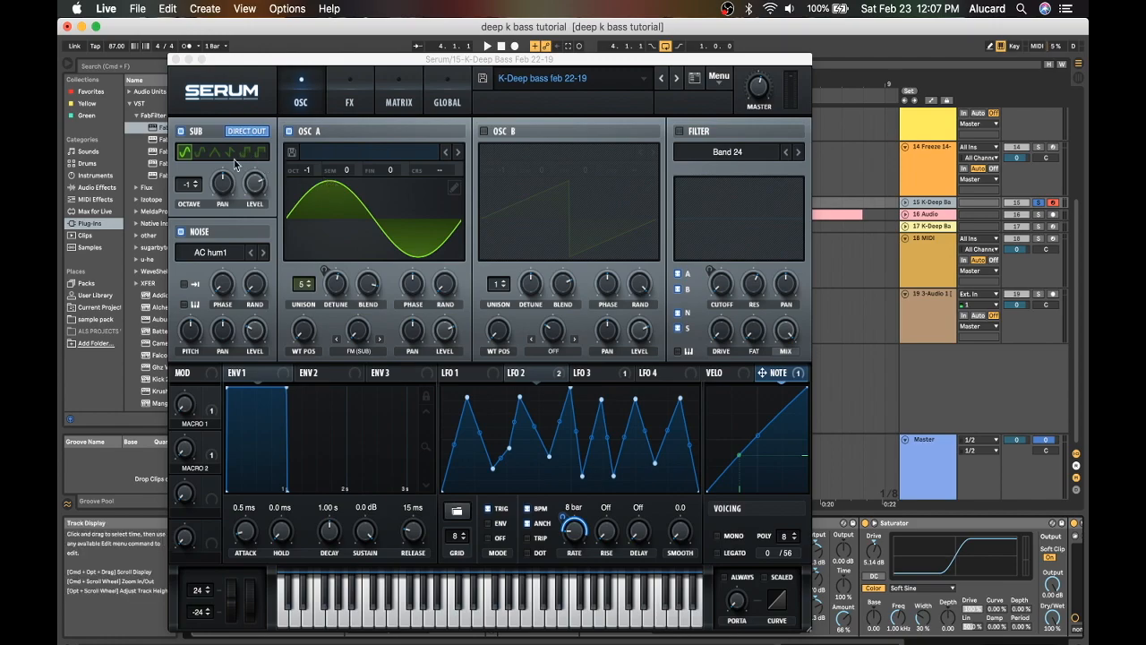
click(175, 59)
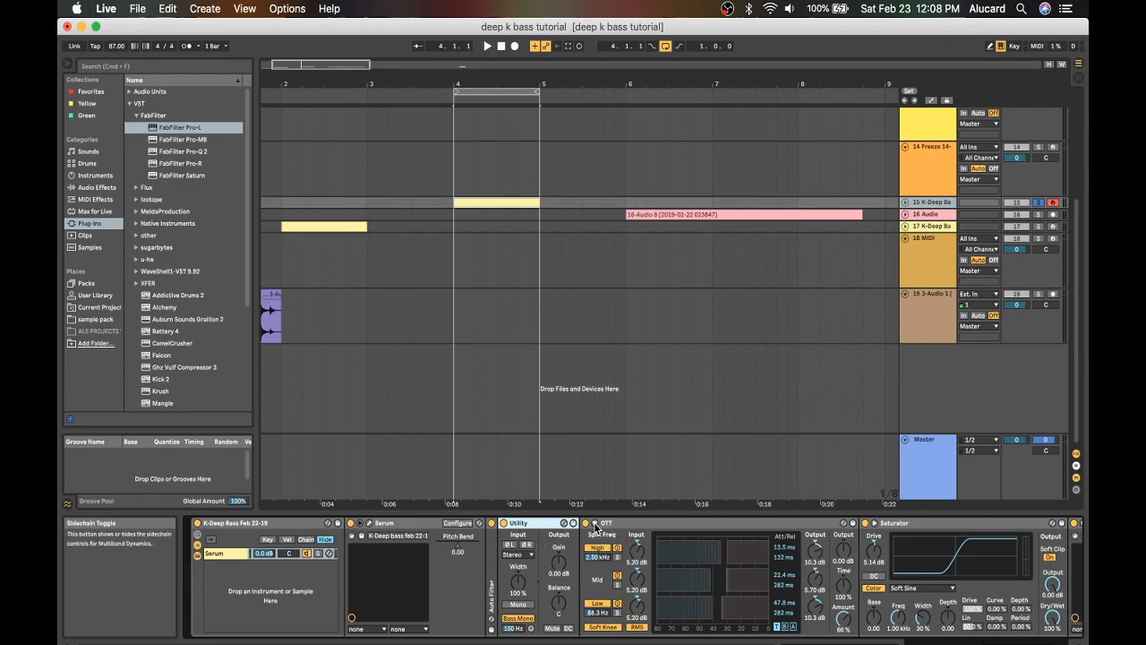
Review the OTT amount and the Saturator's Soft Sine curve settings in the device chain.
click(652, 527)
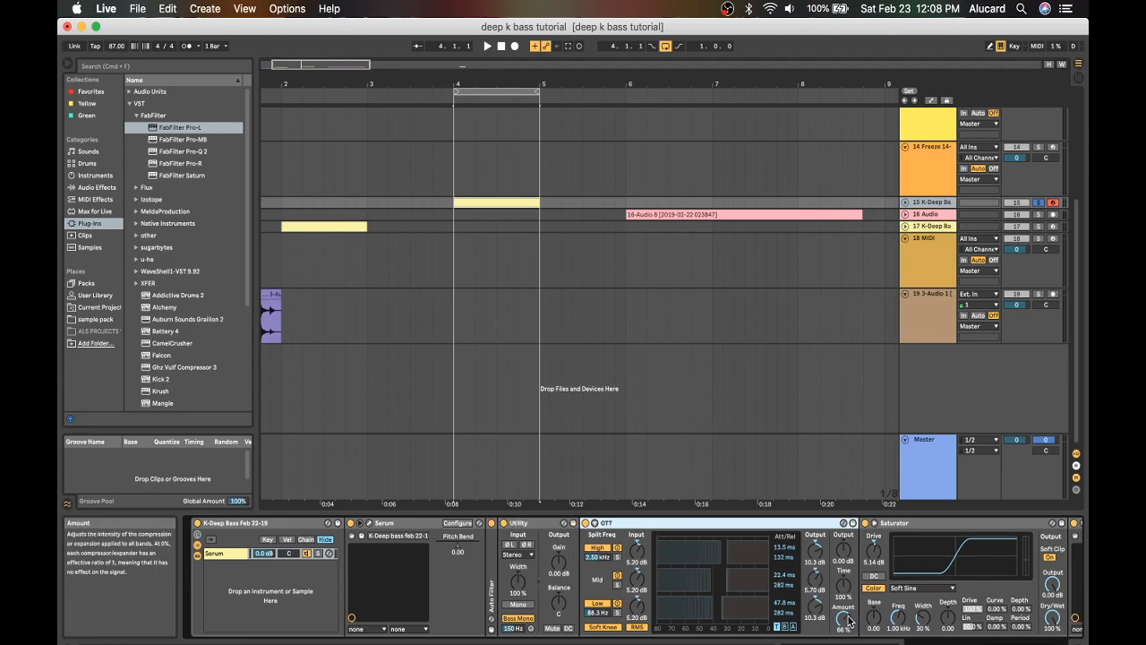
scroll(666, 525, right, 5)
click(770, 525)
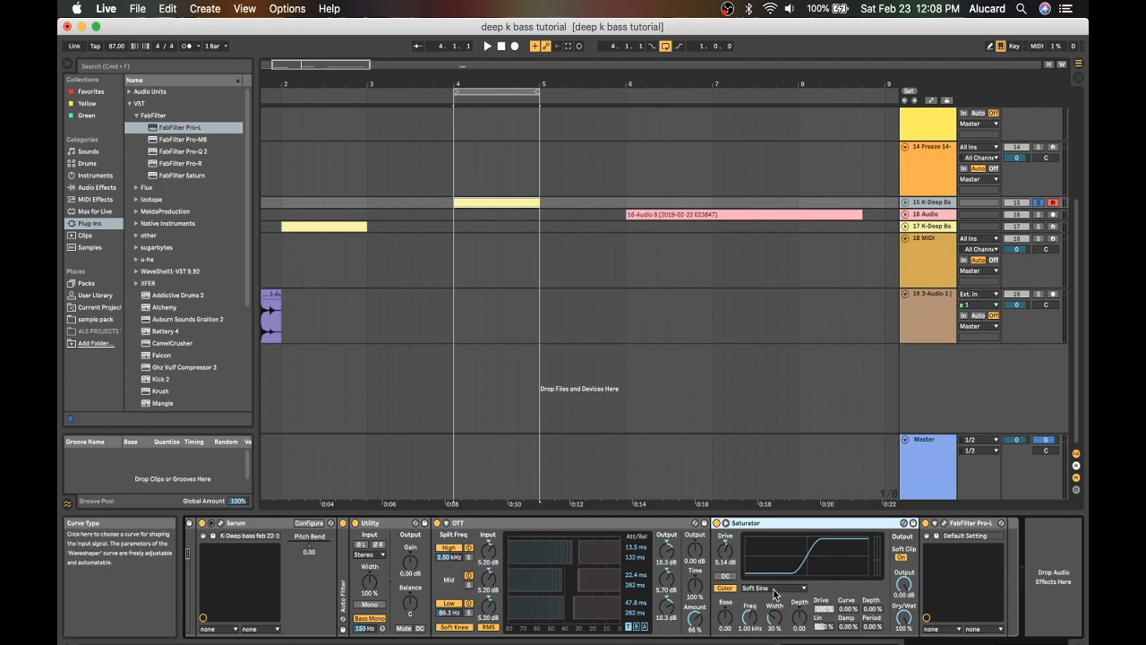
Collapse Saturator and OTT, and review FabFilter Pro-L's gain and Punchy limiter settings in its window.
double_click(750, 523)
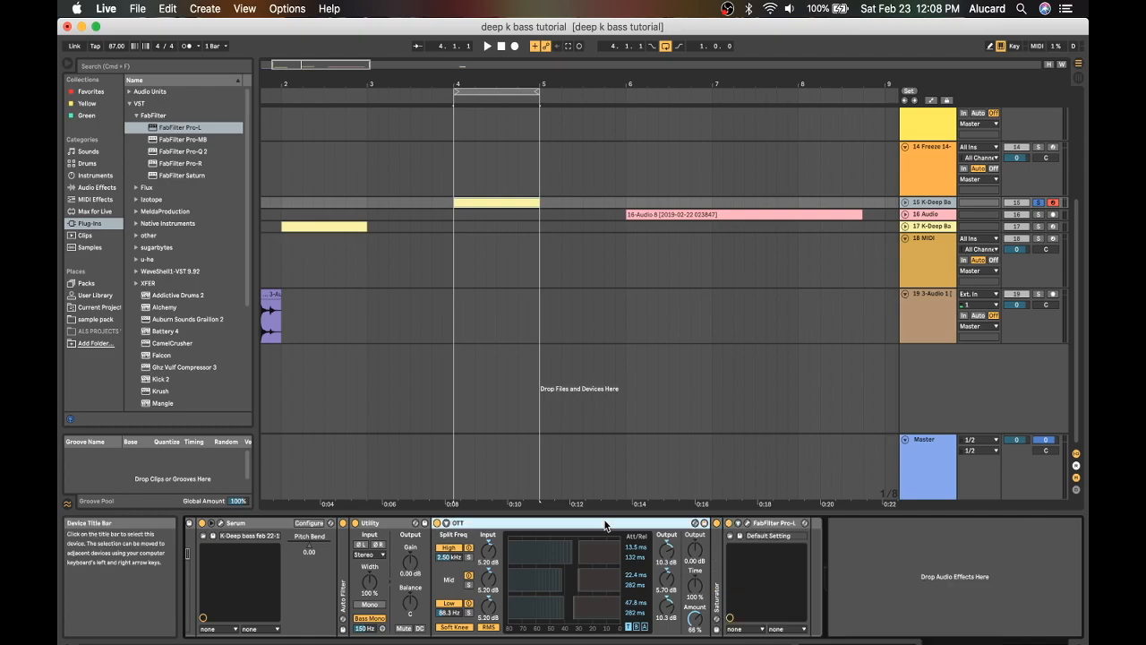
double_click(484, 523)
click(482, 525)
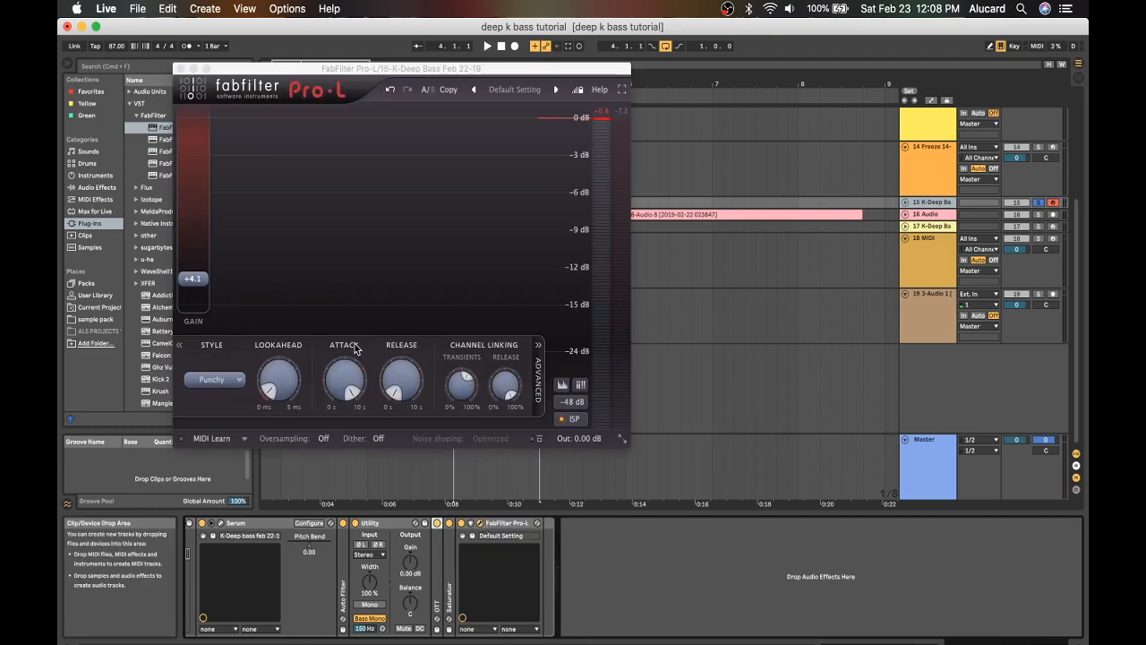
mouse_move(194, 278)
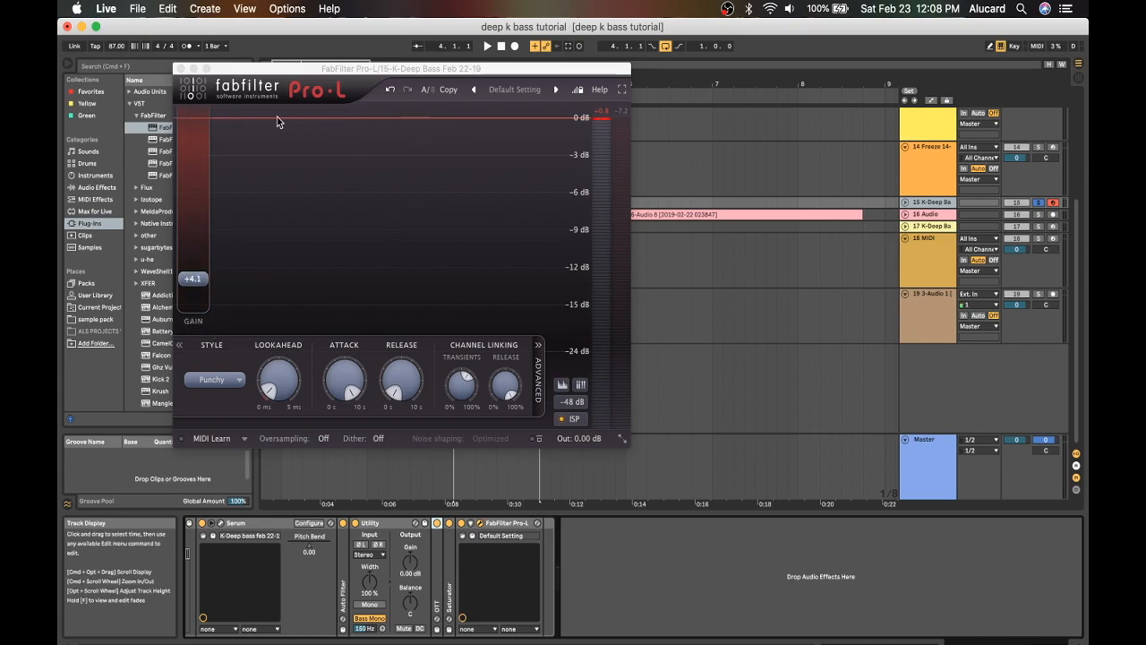
key(a)
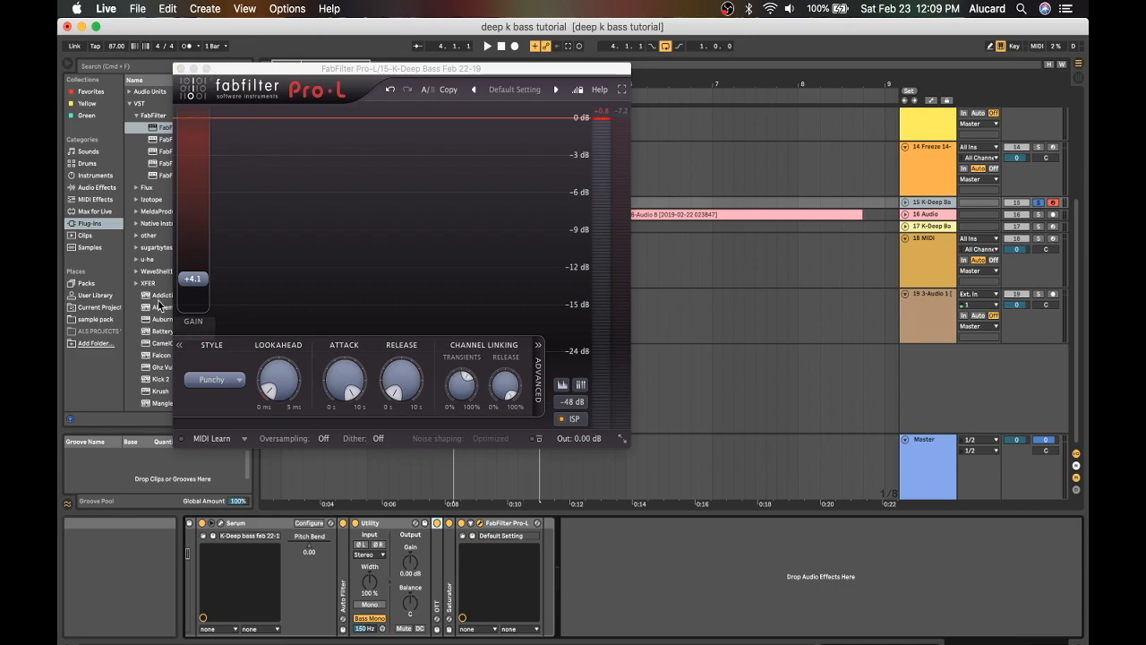
click(180, 70)
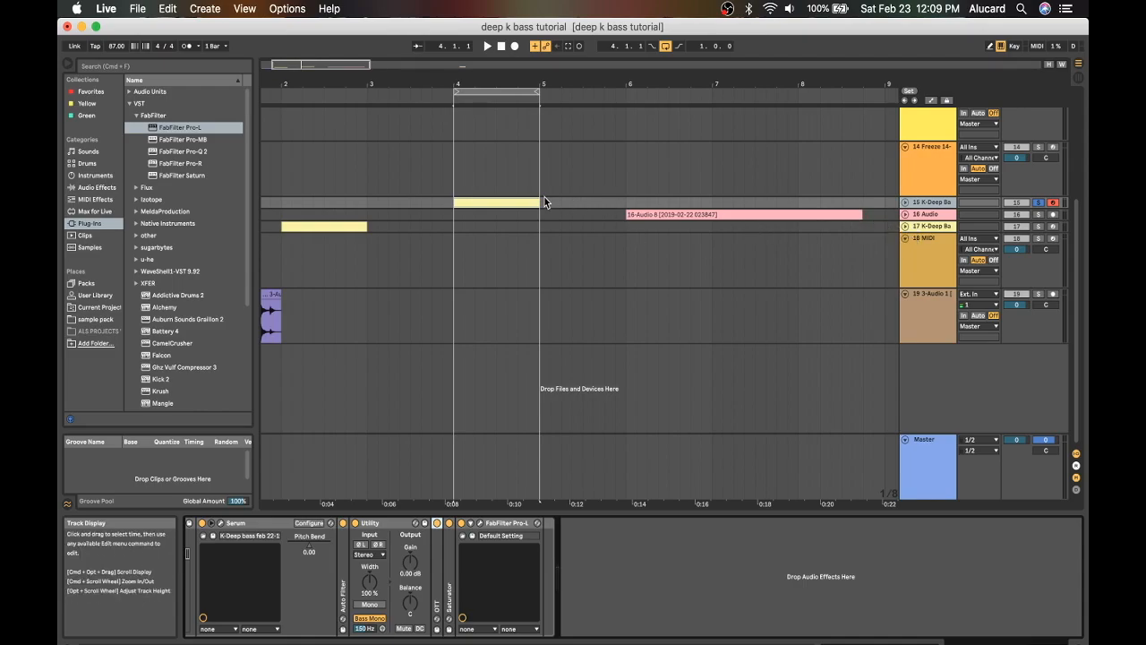
Arm track 17 K-Deep Bass to audition its device chain, and select its clip at bar 2.
click(934, 227)
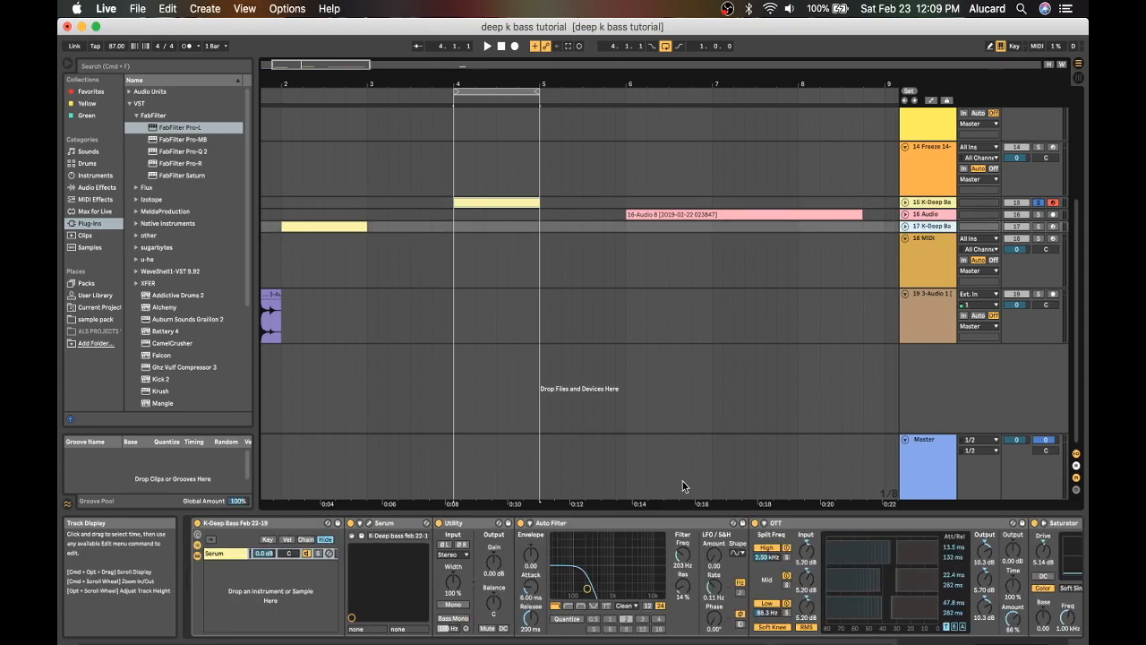
click(1053, 226)
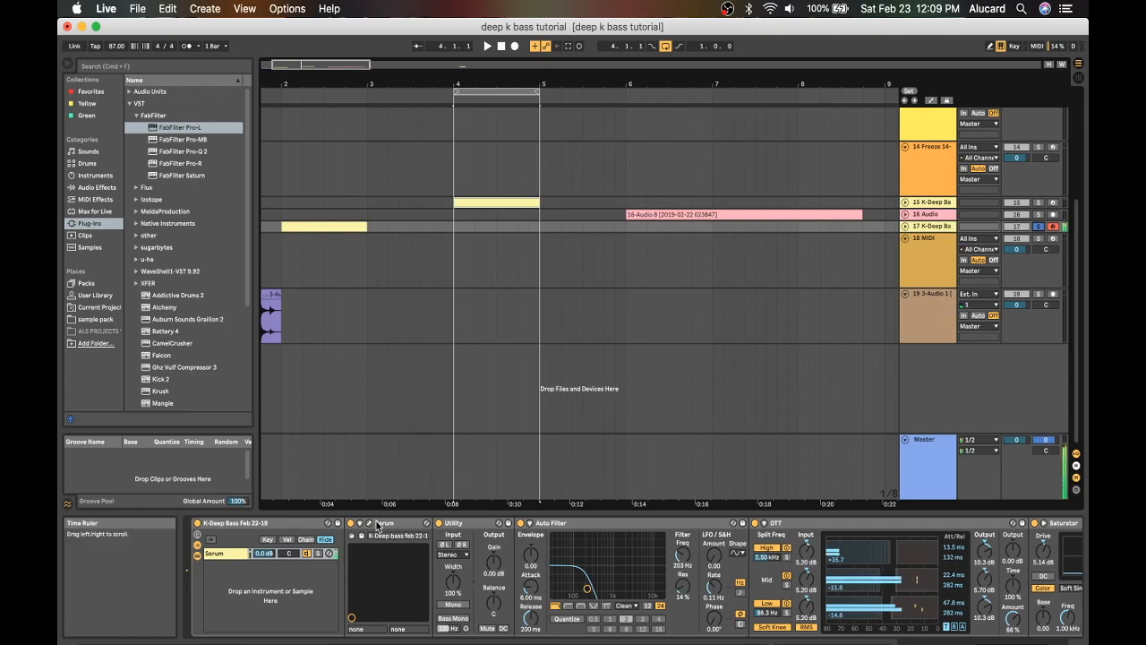
click(321, 228)
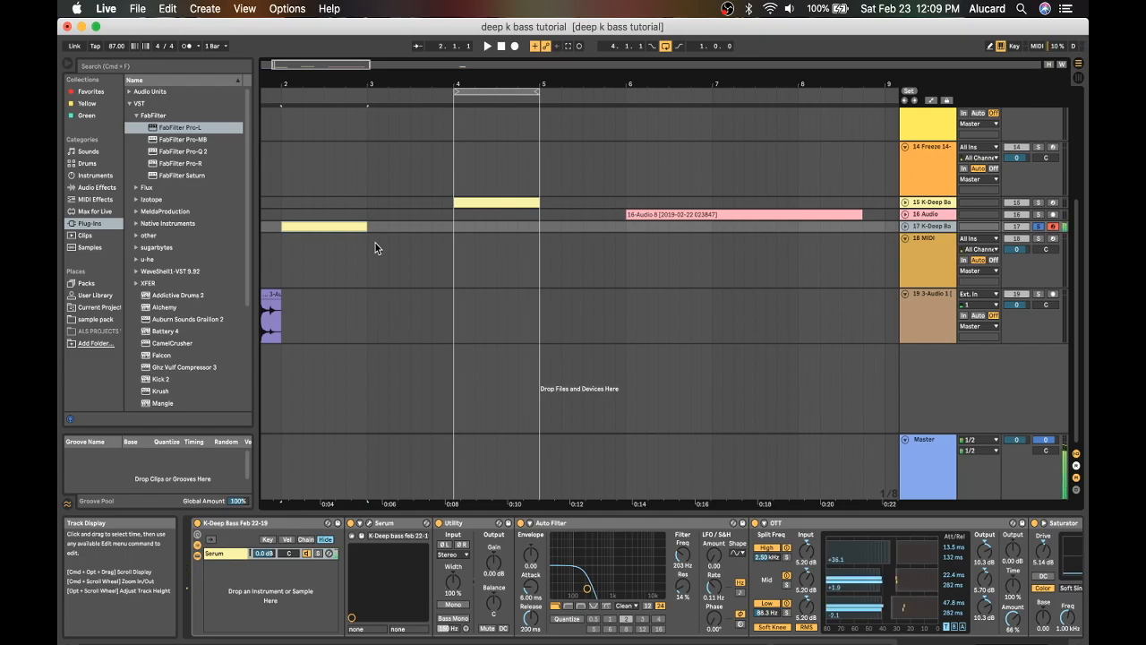
Unfold track 15 K-Deep Bass, select its clip at bar 4, and arm the track for recording.
click(905, 203)
click(531, 200)
click(1052, 203)
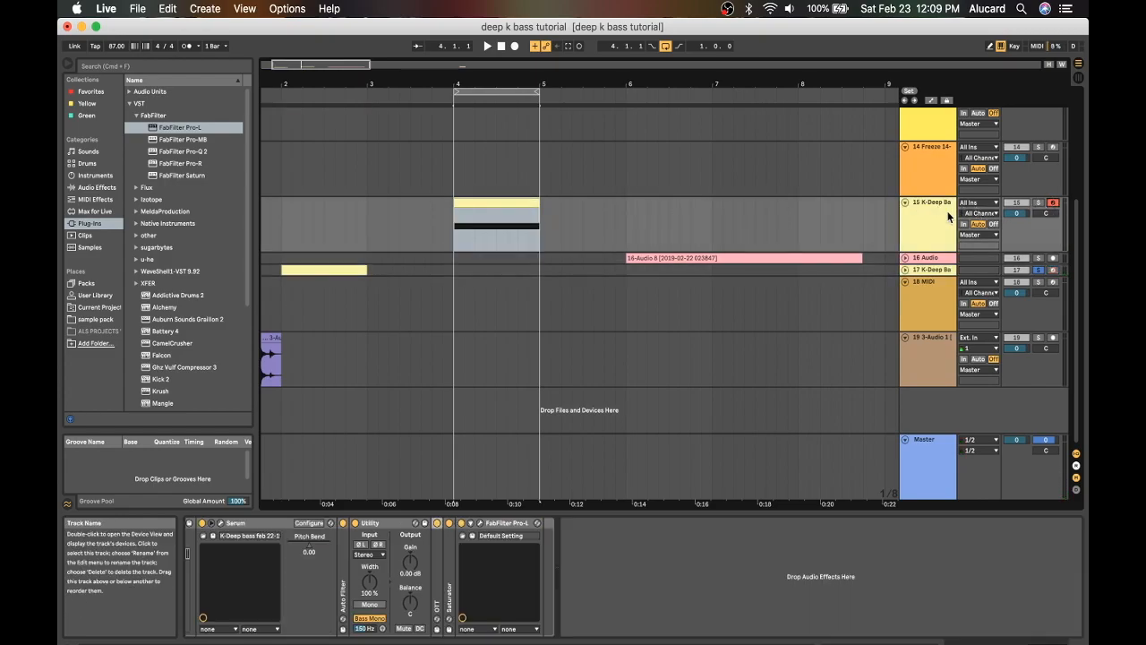
Audition track 15's Serum patch with an upward pitch bend in the plug-in window, and close it.
click(219, 522)
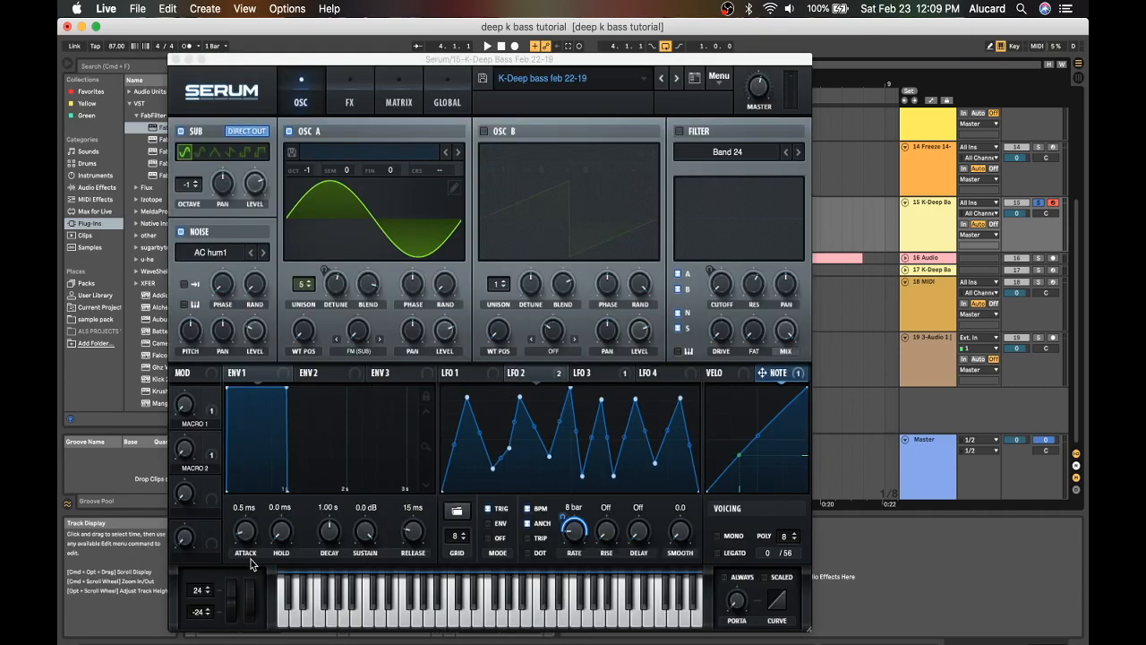
drag(234, 602, 233, 556)
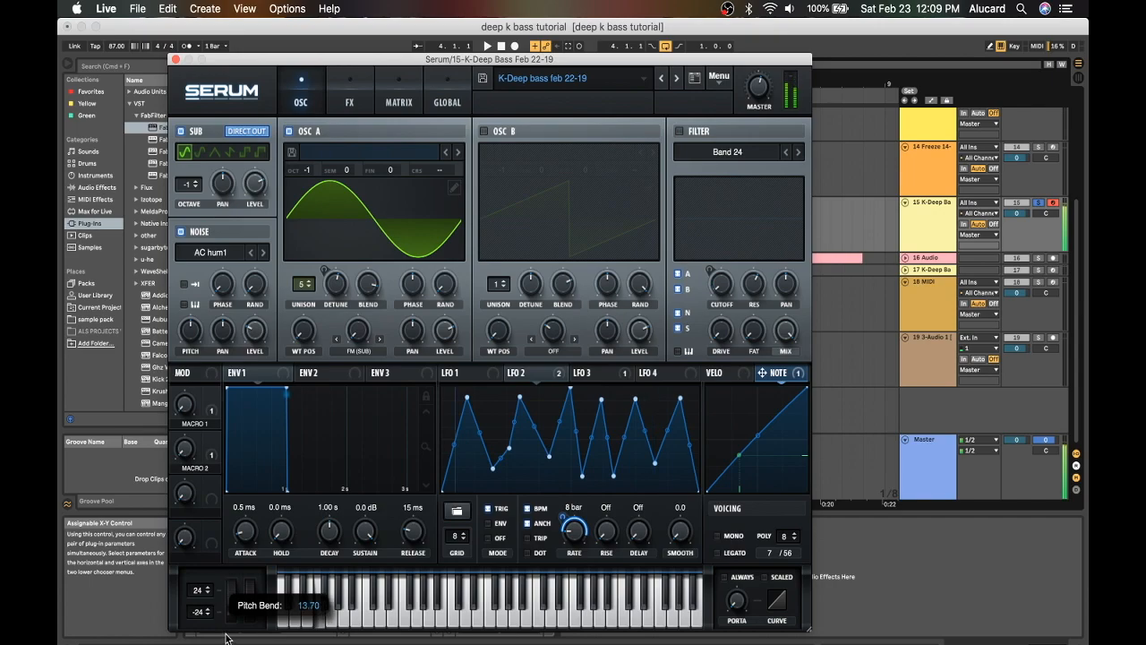
click(176, 59)
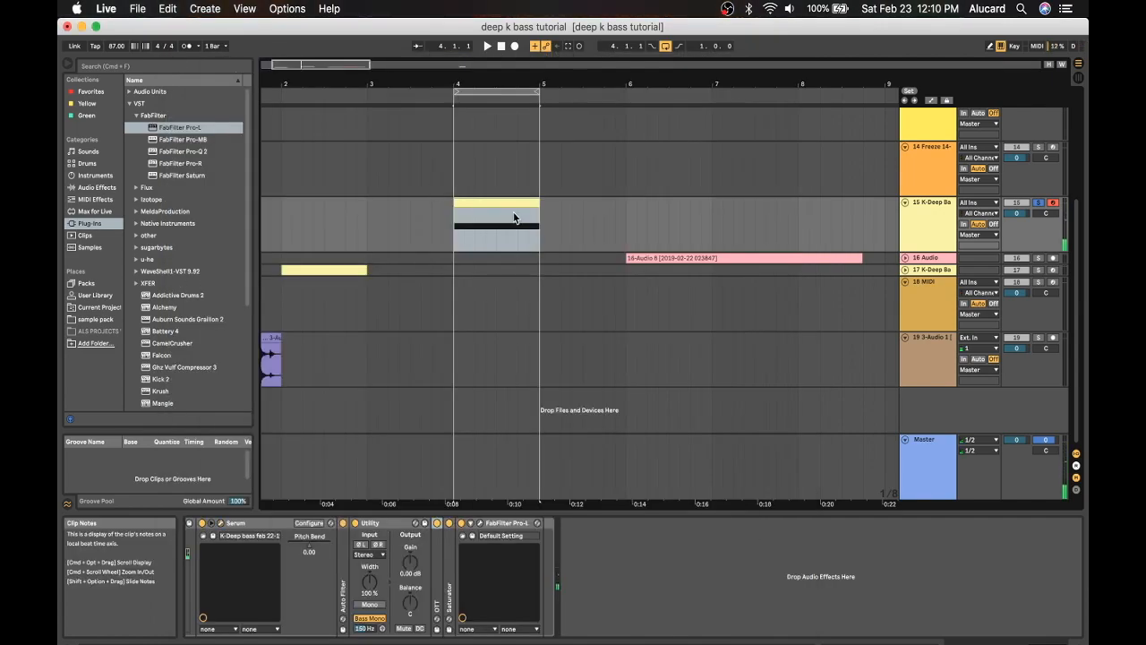